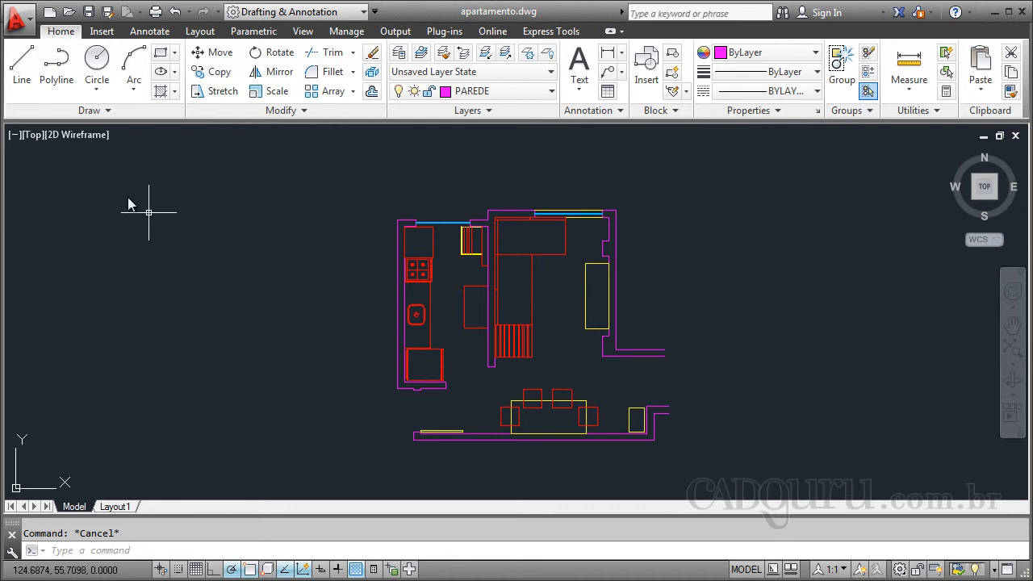
# - Draw a horizontal line about 4 units long in the empty space west of the floor plan
pyautogui.click(22, 73)
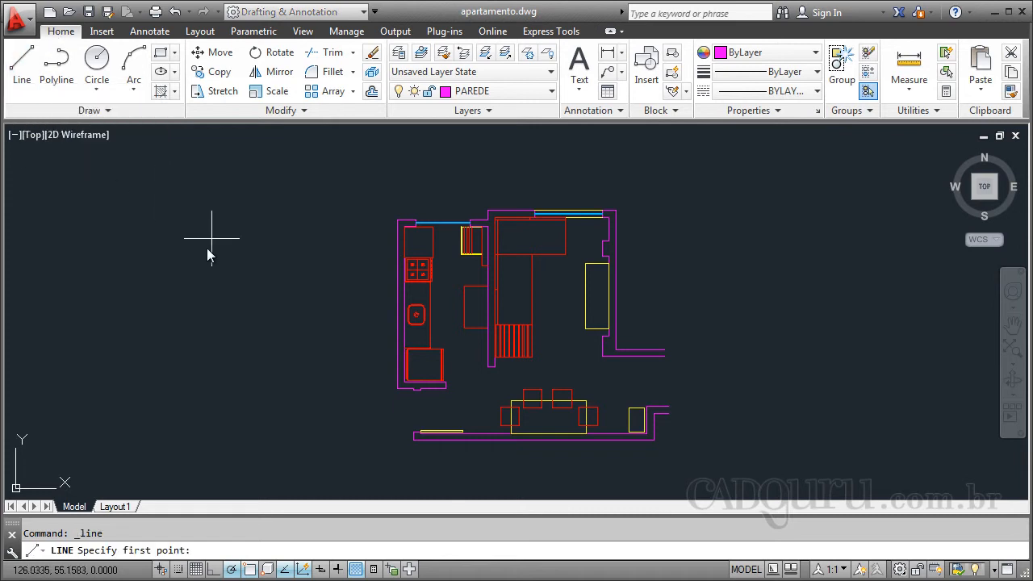
pyautogui.click(95, 238)
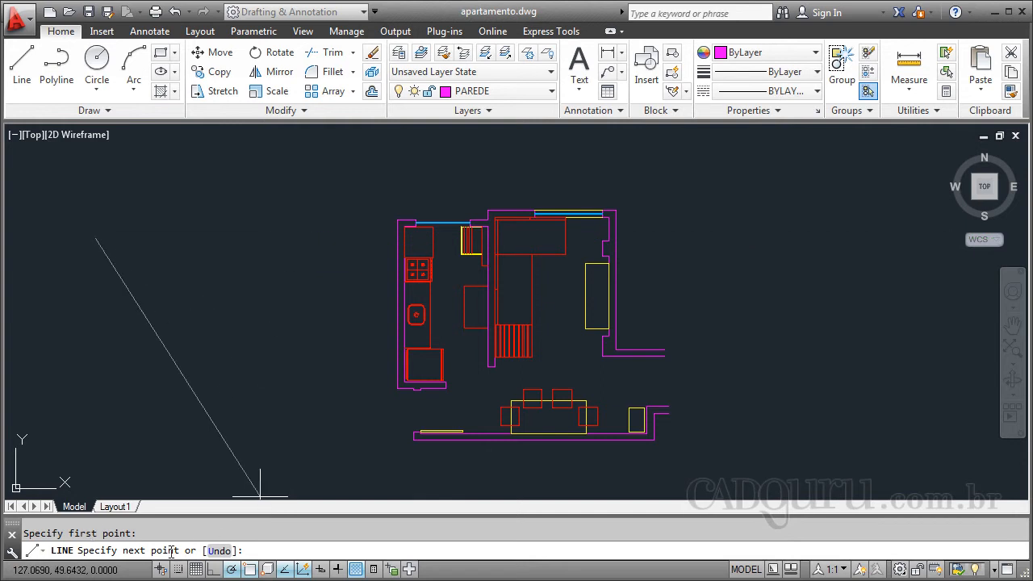
pyautogui.click(287, 238)
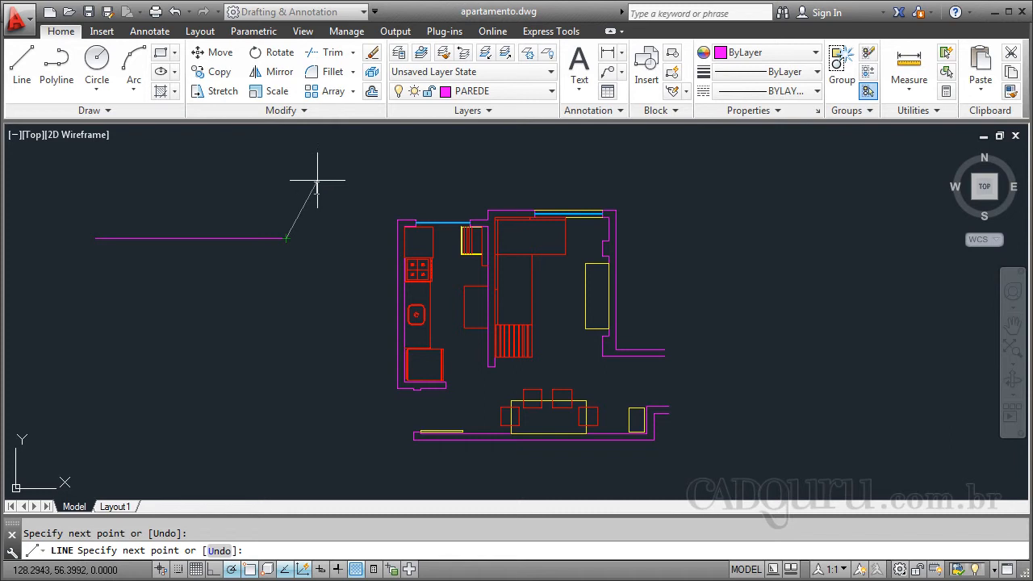
pyautogui.press('Escape')
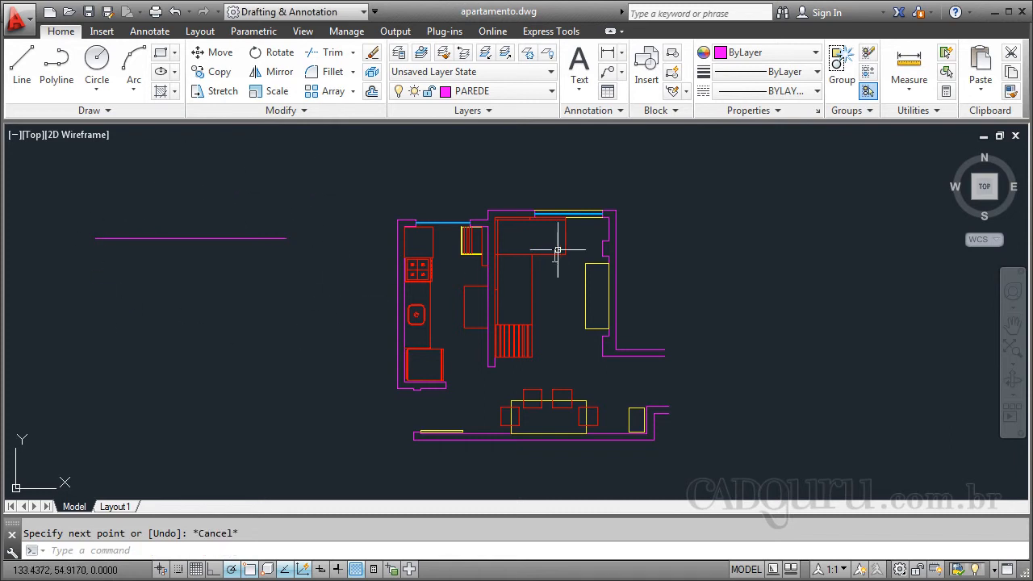
# - Draw a second horizontal line about 4 units long below the first, continuing with a vertical segment downward from its east end
pyautogui.scroll(-1, 557, 249)
pyautogui.scroll(1, 302, 250)
pyautogui.scroll(3, 302, 249)
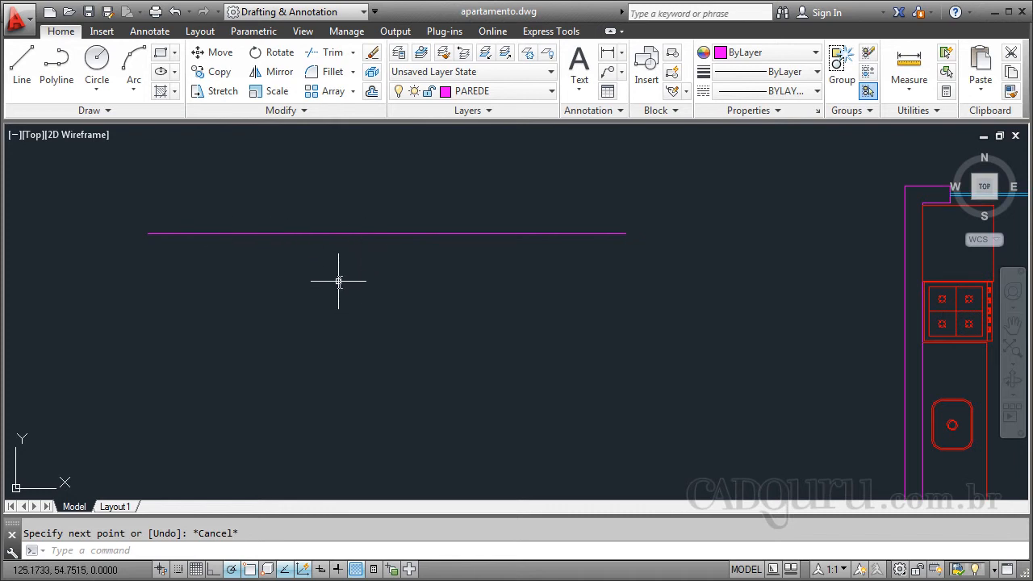
pyautogui.write('l')
pyautogui.press('Return')
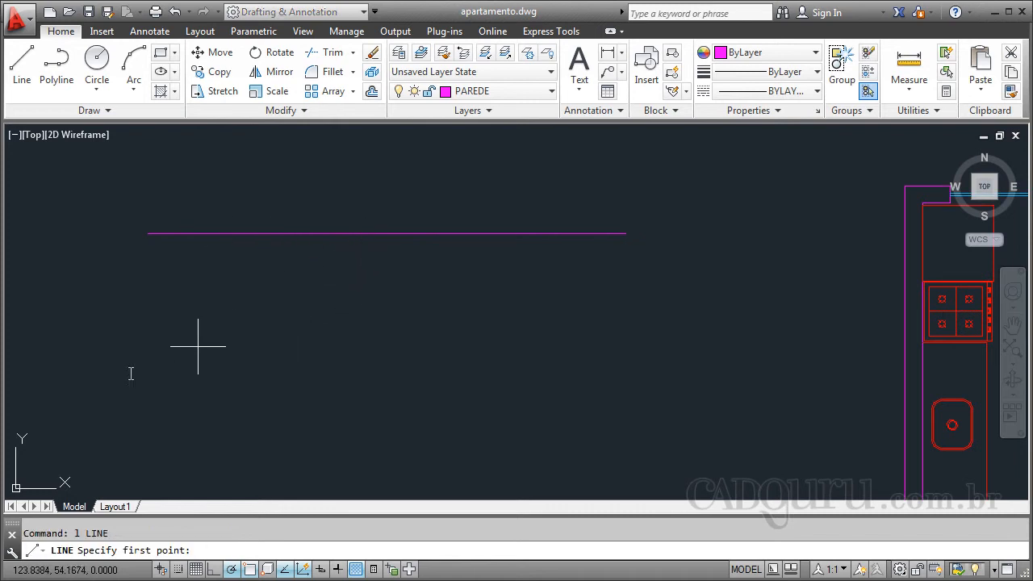
pyautogui.click(150, 377)
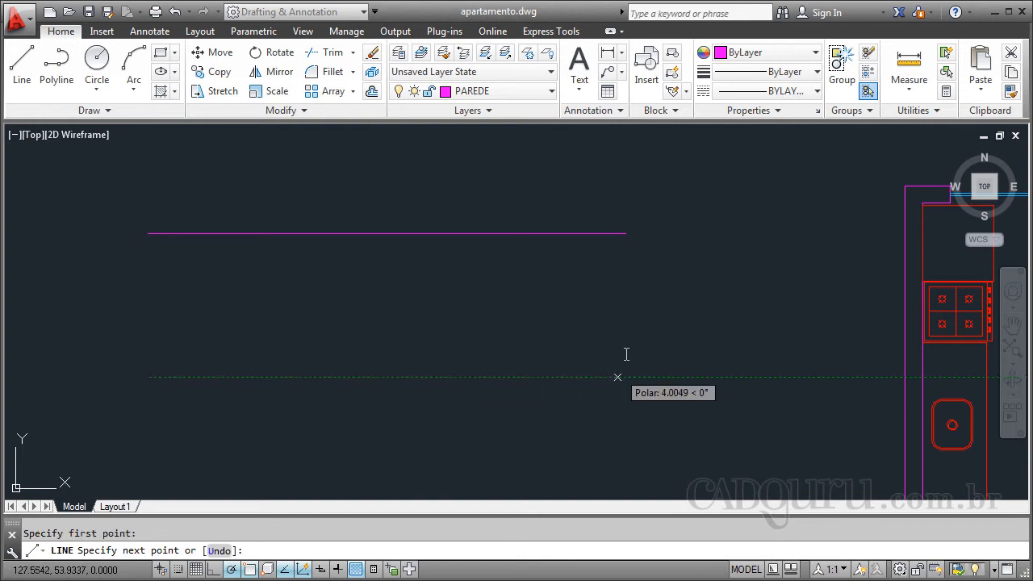
pyautogui.click(620, 377)
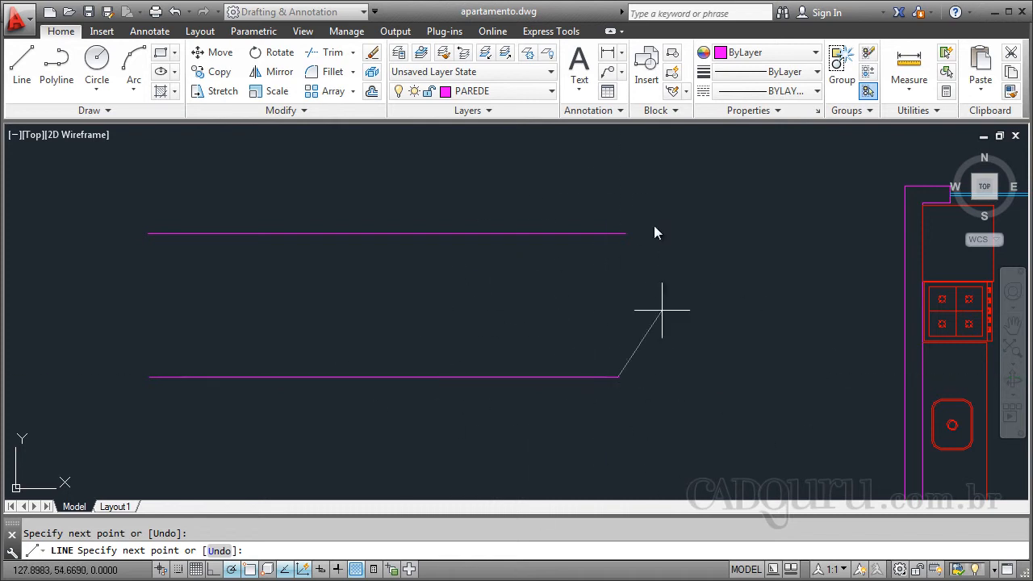
pyautogui.scroll(-2, 702, 172)
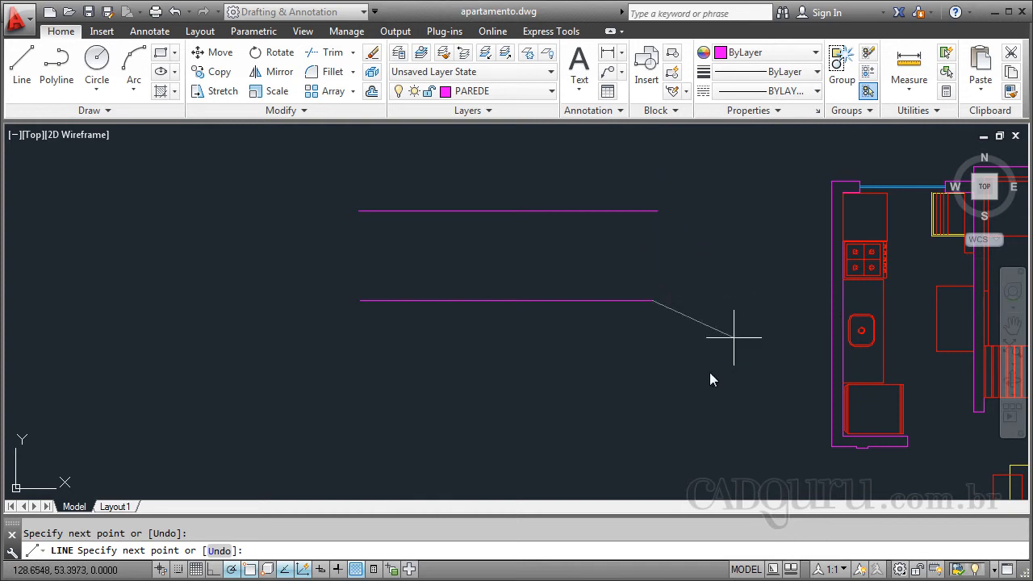
pyautogui.click(653, 424)
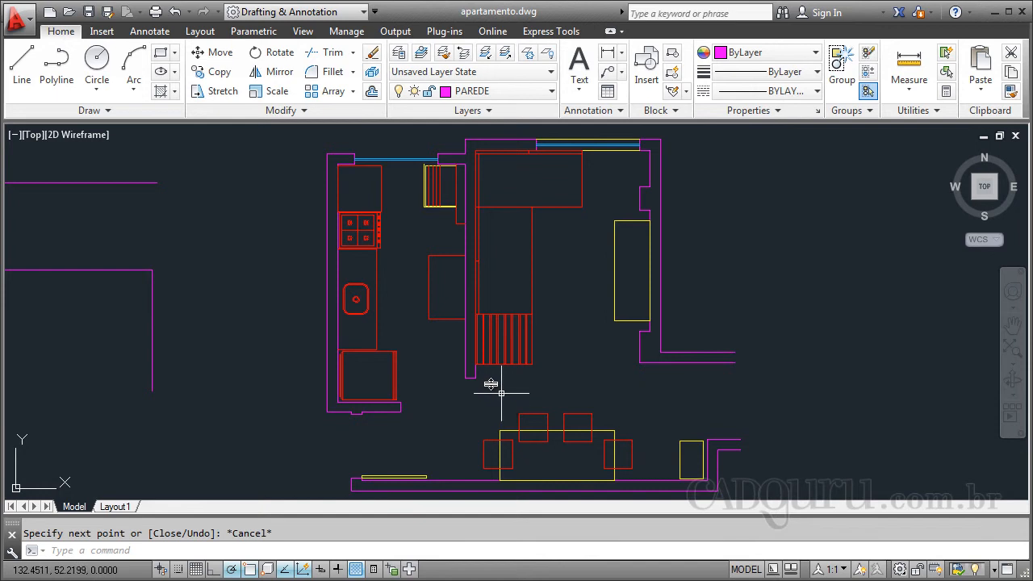
# - Make CAIXILHO the current layer for drawing the kitchen window lines
pyautogui.scroll(5, 376, 134)
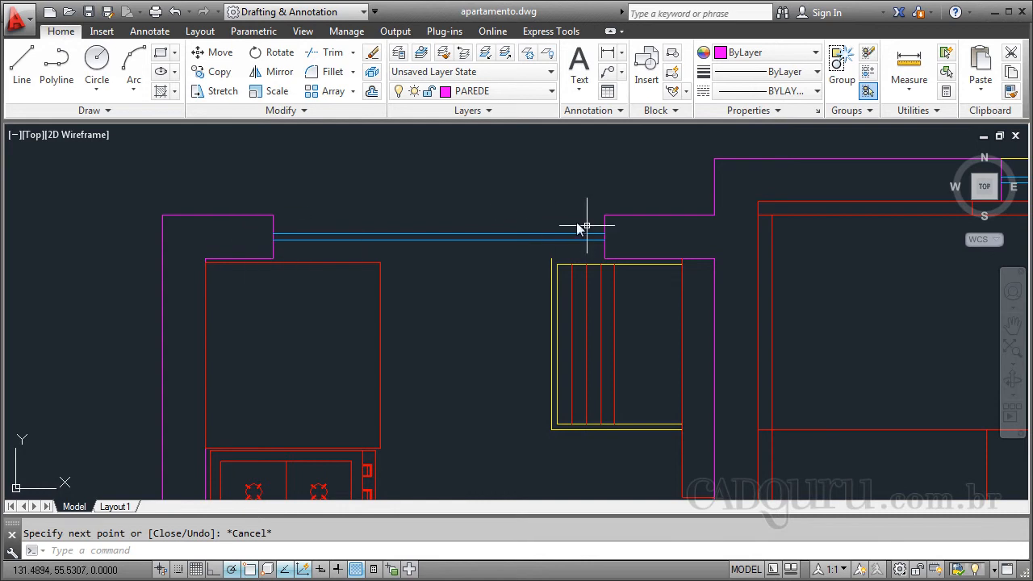
pyautogui.click(549, 93)
pyautogui.click(549, 93)
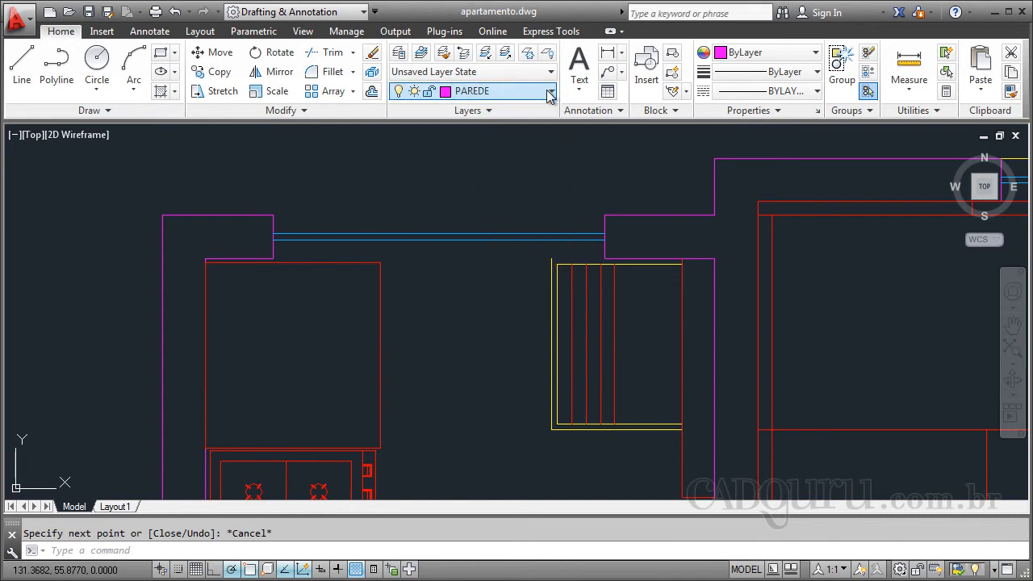
pyautogui.click(549, 93)
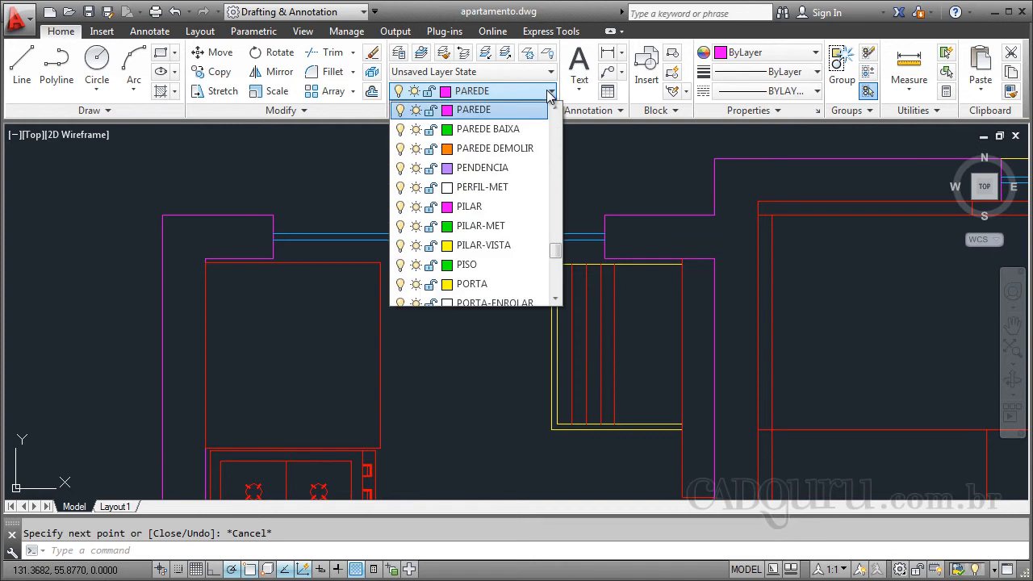
pyautogui.press('c')
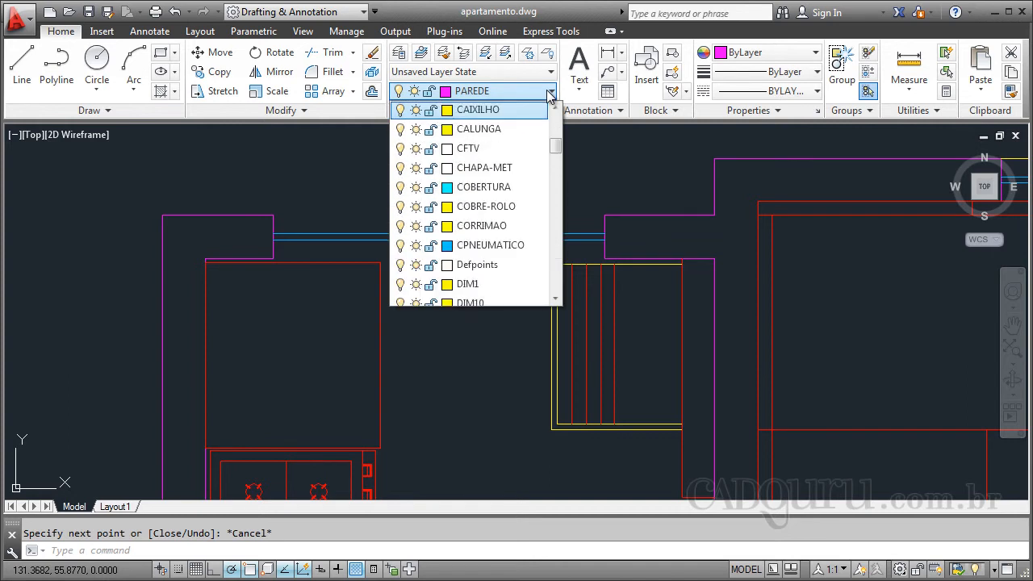
pyautogui.click(515, 111)
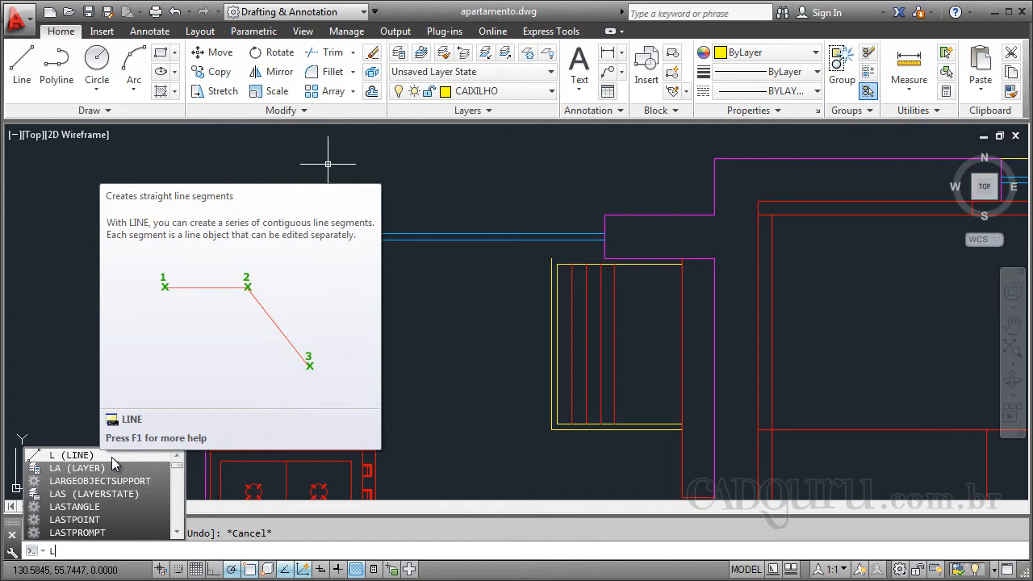
# - Draw a line across the outer edge of the kitchen window opening, from one wall corner to the other
pyautogui.click(114, 456)
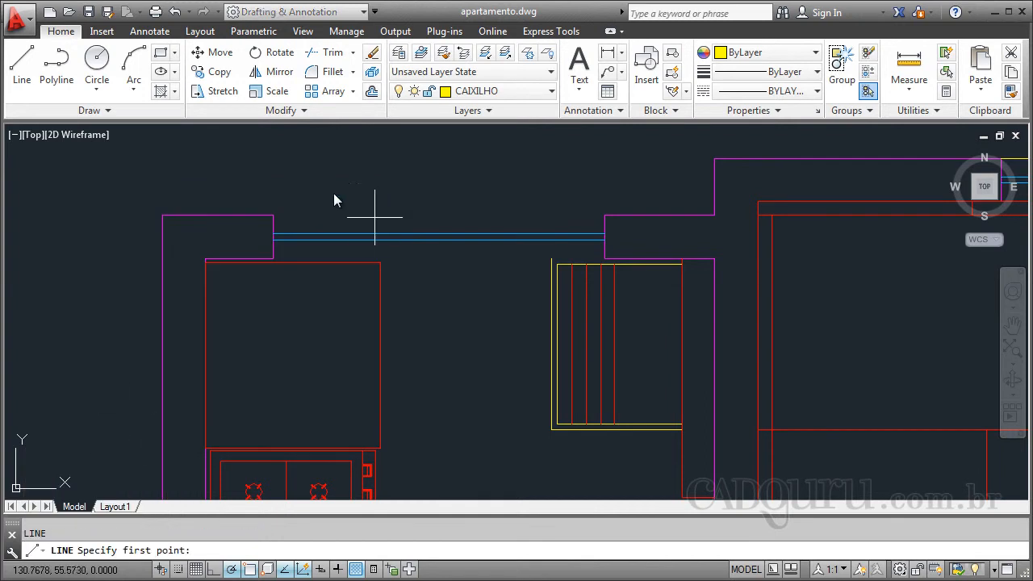
pyautogui.click(273, 215)
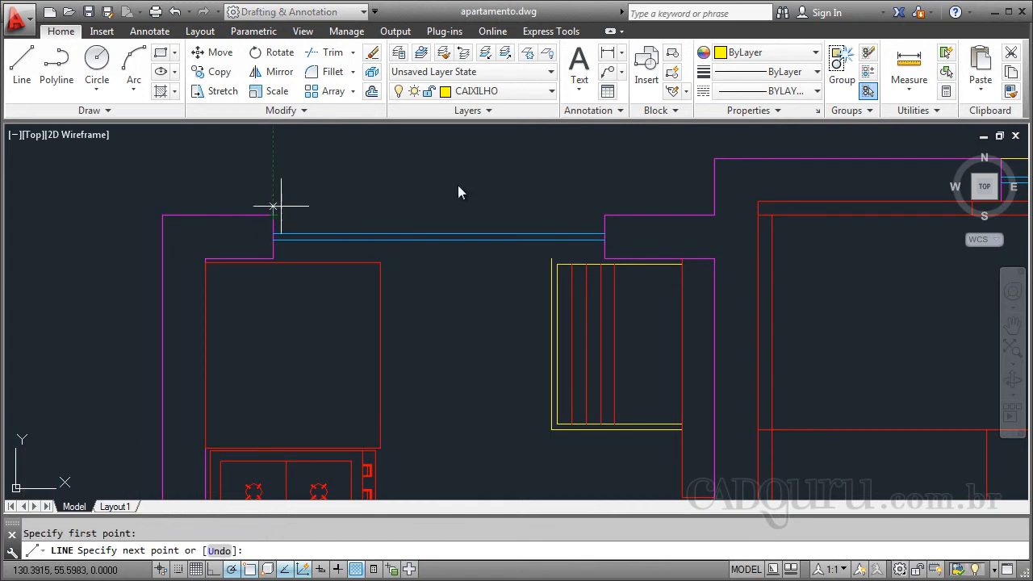
pyautogui.click(606, 216)
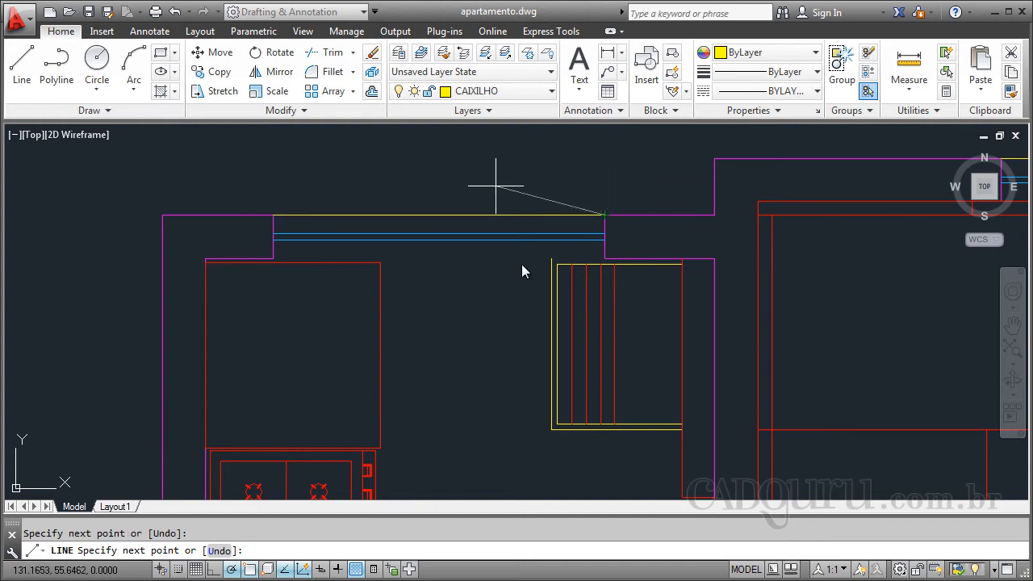
pyautogui.press('Escape')
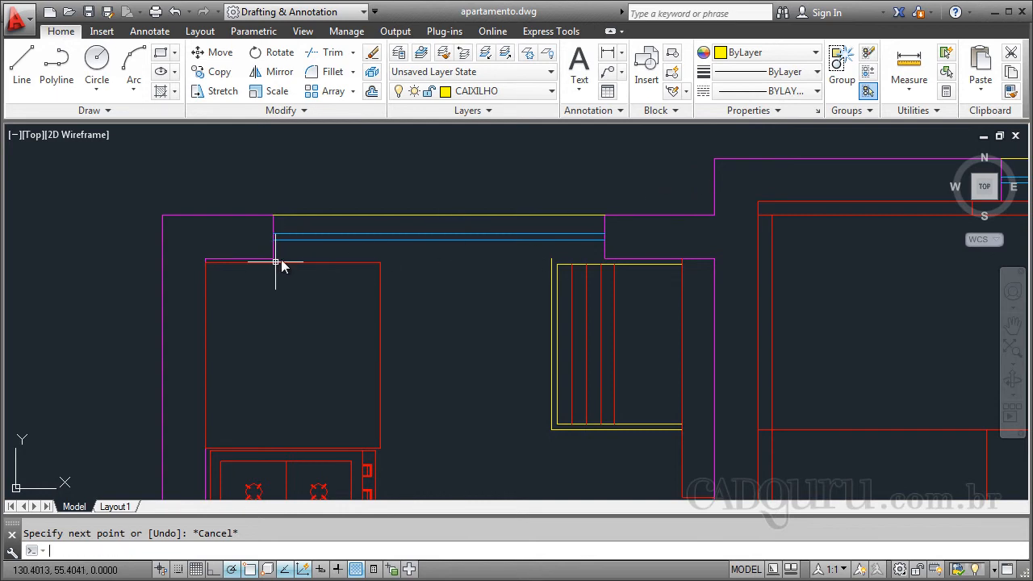
# - Draw a line across the inner edge of the kitchen window opening between the two wall corners
pyautogui.press('Return')
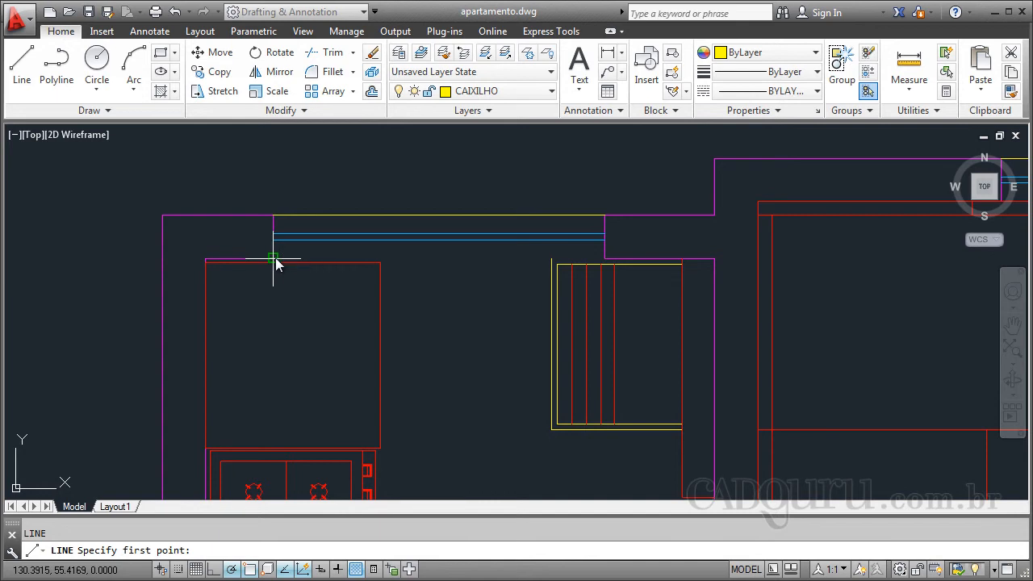
pyautogui.click(274, 258)
pyautogui.click(604, 258)
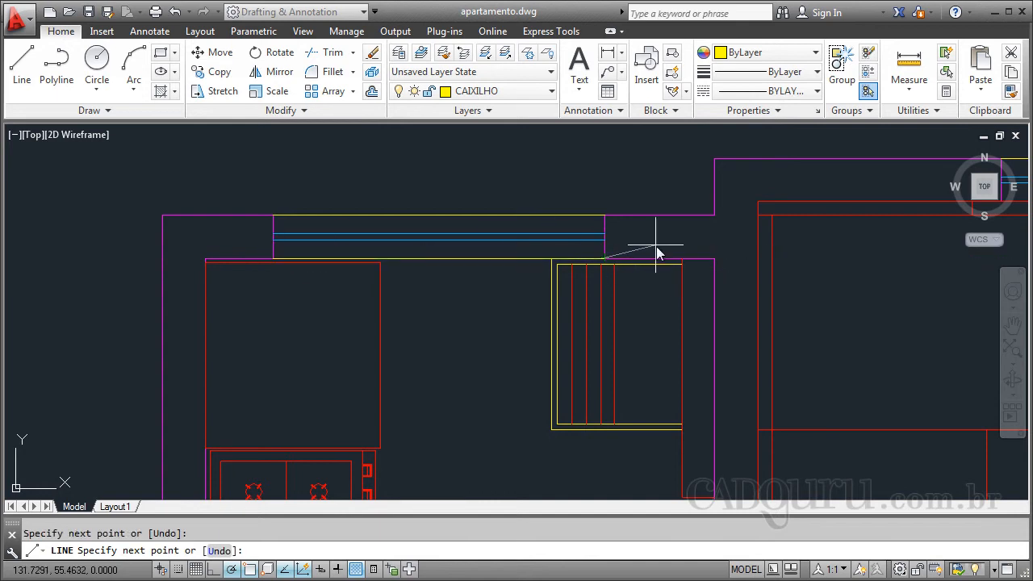
pyautogui.press('Escape')
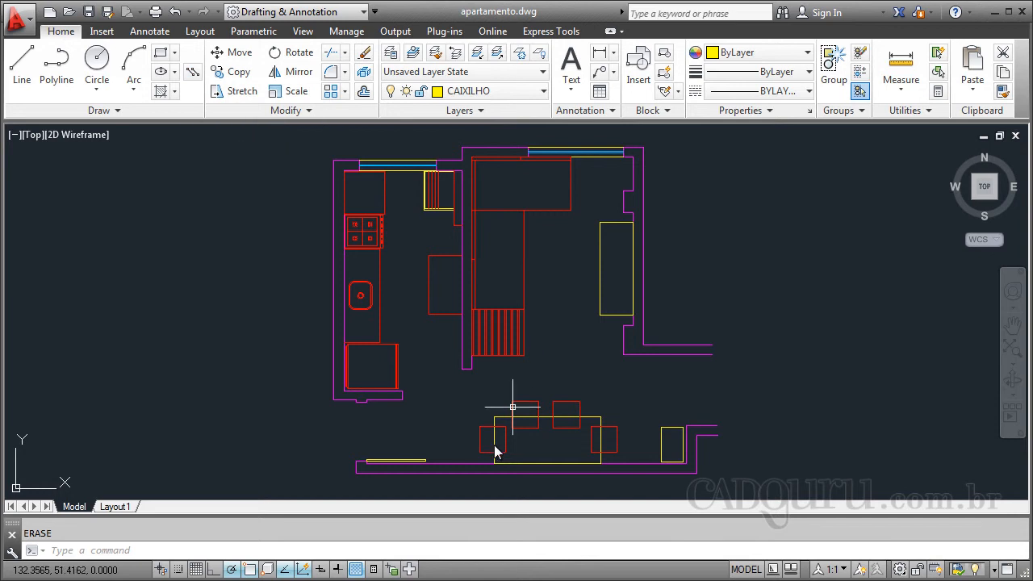
# - Delete the two long horizontal wall lines running below the dining table
pyautogui.scroll(4, 529, 490)
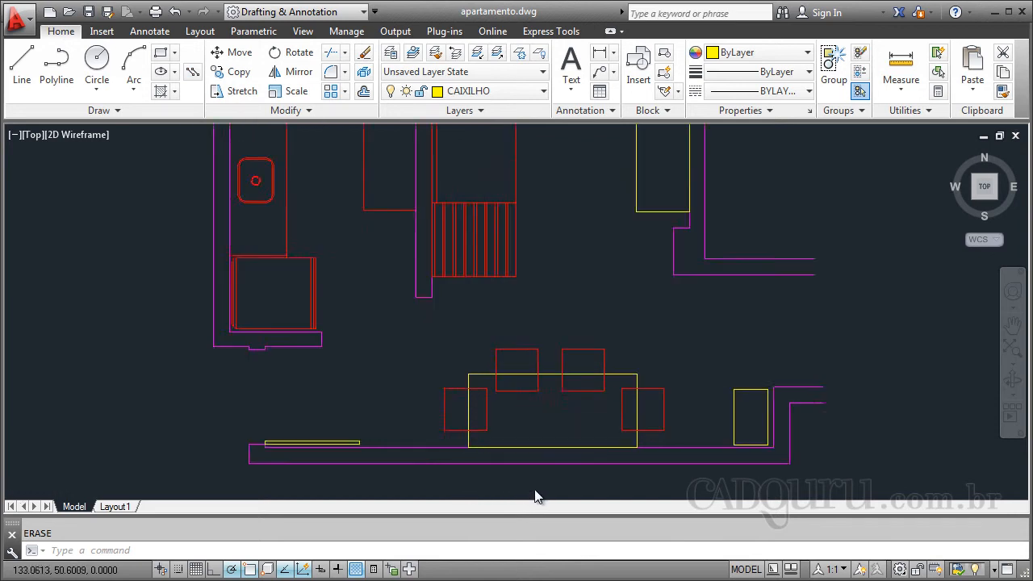
pyautogui.click(347, 400)
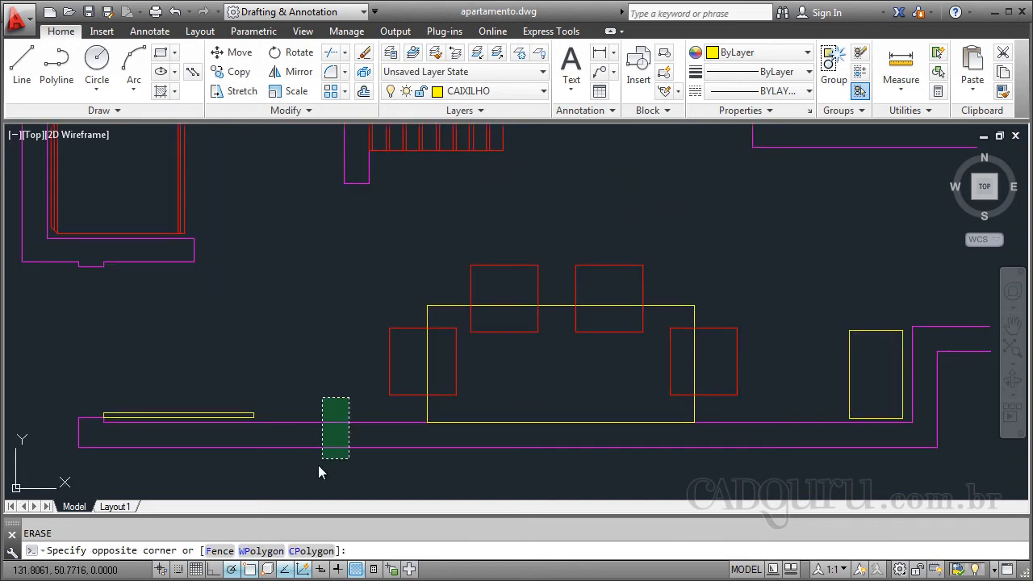
pyautogui.click(318, 466)
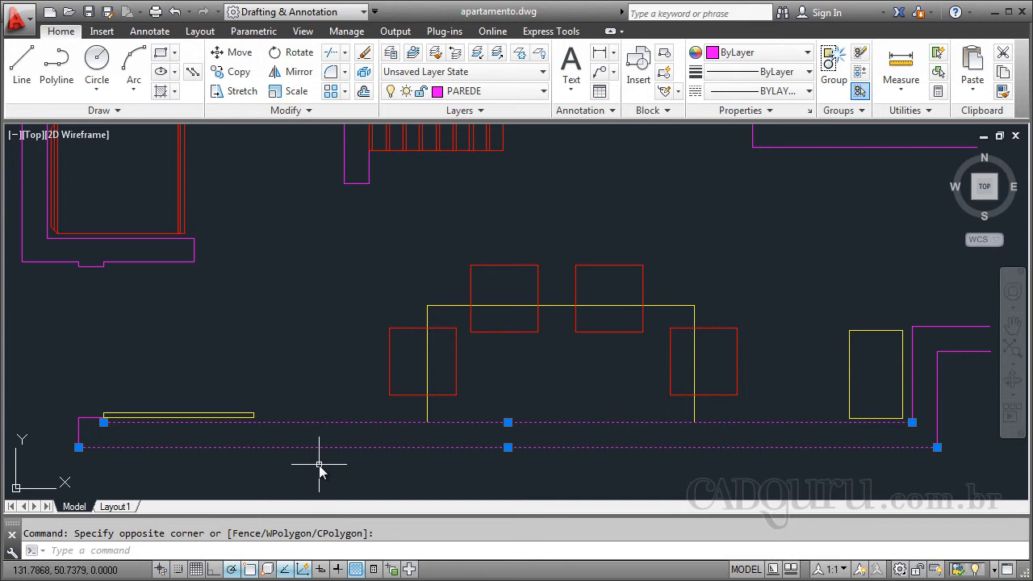
pyautogui.press('Delete')
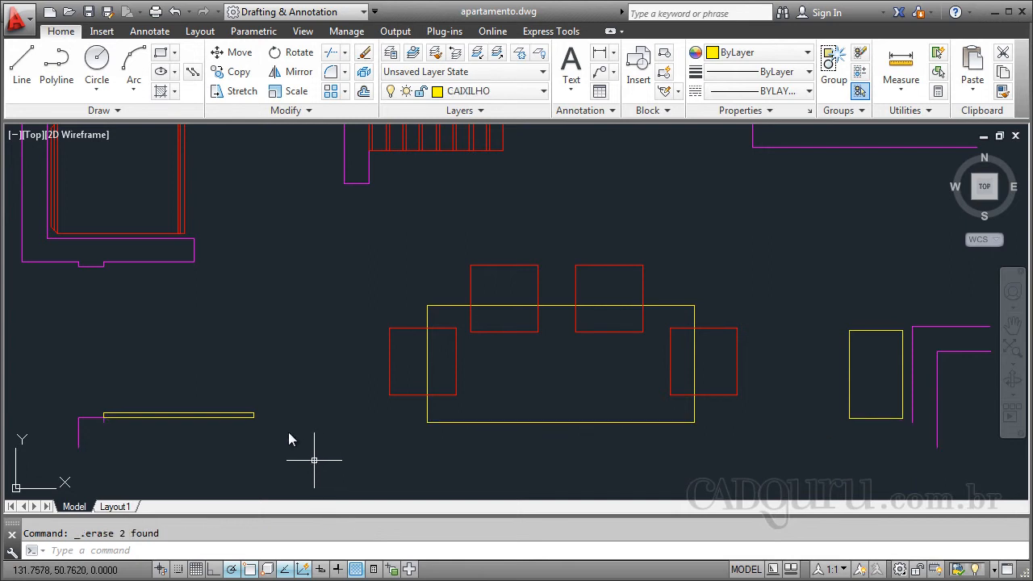
# - Draw a multiline at scale 0.15 along the wall below the dining table, up the stepped corner and out to the wall's east end
pyautogui.click(193, 73)
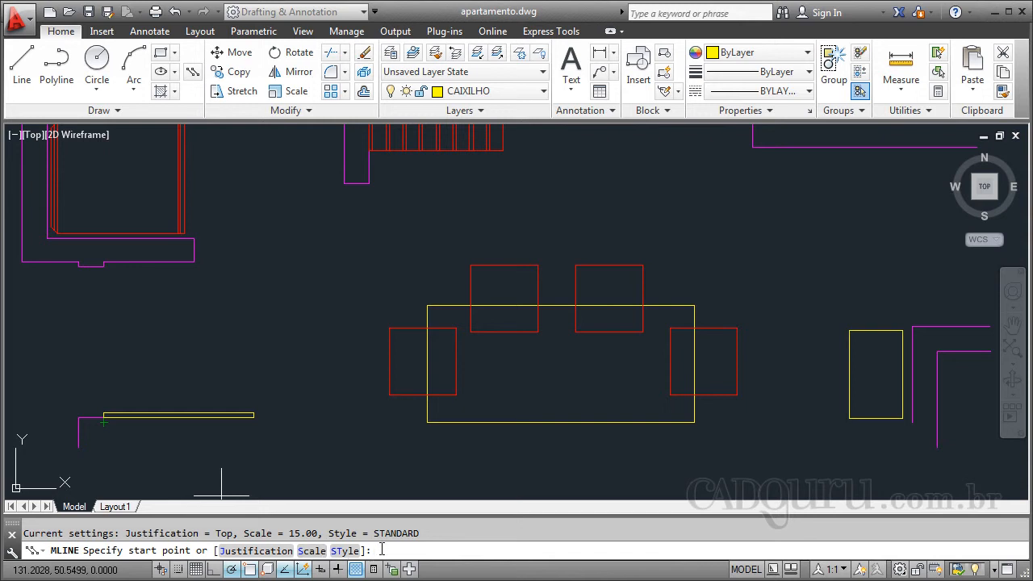
pyautogui.press('Return')
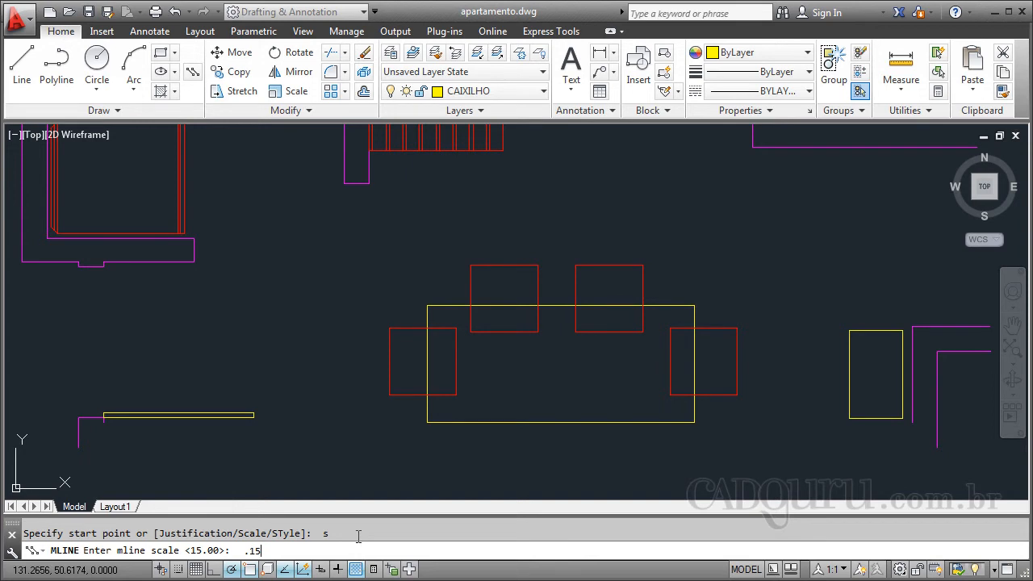
pyautogui.press('Return')
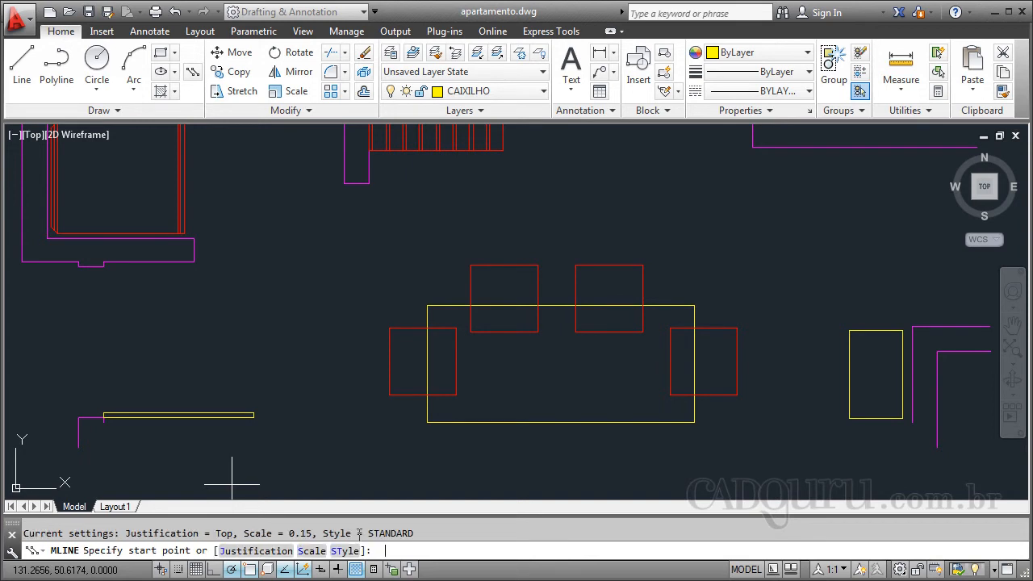
pyautogui.click(104, 420)
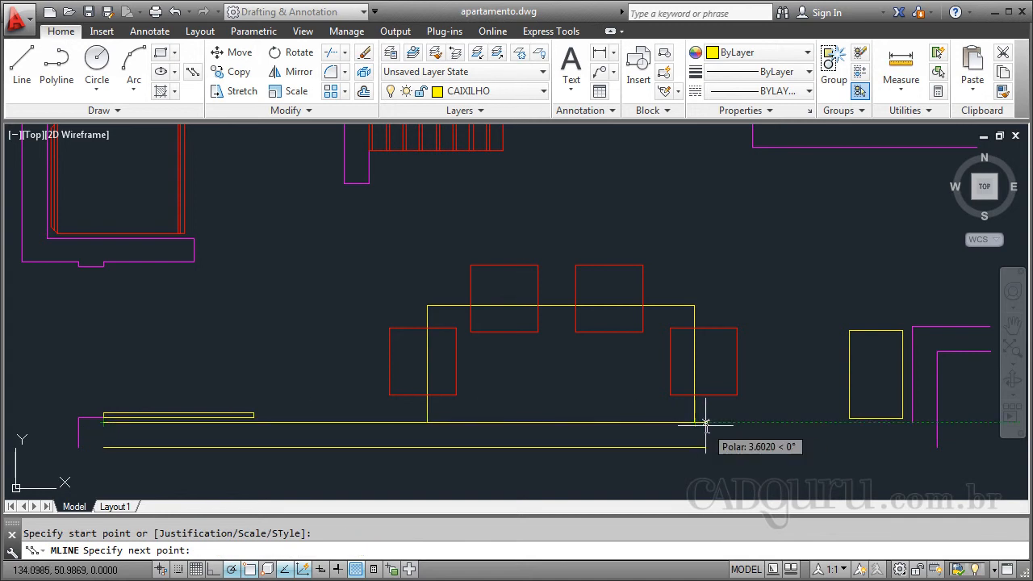
pyautogui.click(911, 422)
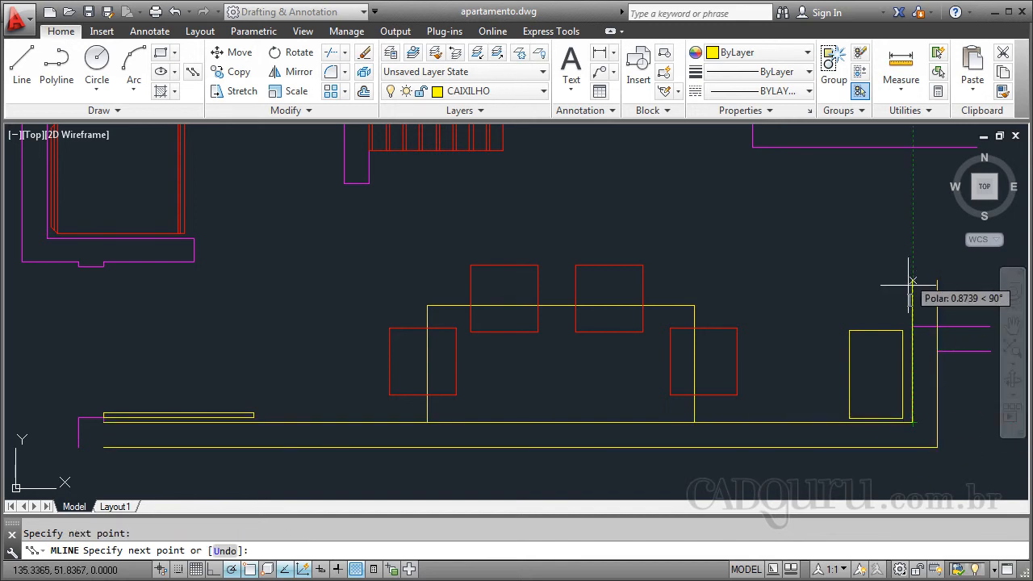
pyautogui.click(913, 326)
pyautogui.click(989, 326)
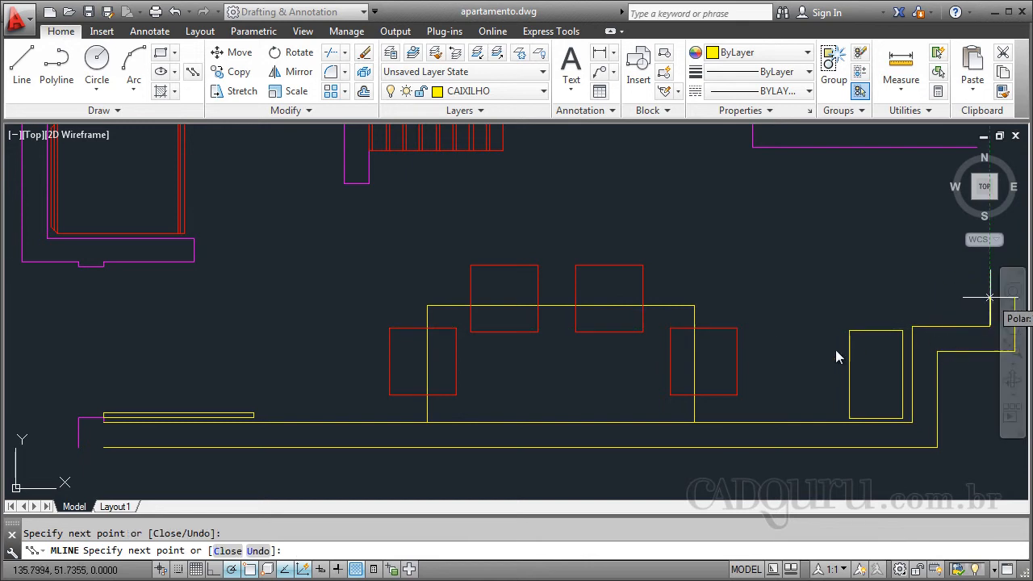
pyautogui.press('Escape')
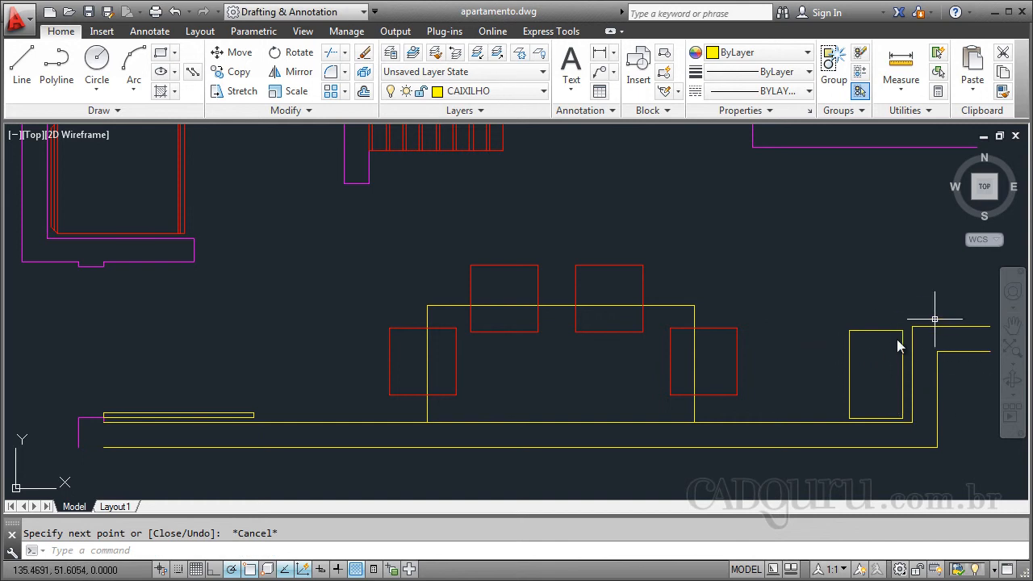
# - Delete the multiline drawn along the wall below the dining table
pyautogui.click(937, 368)
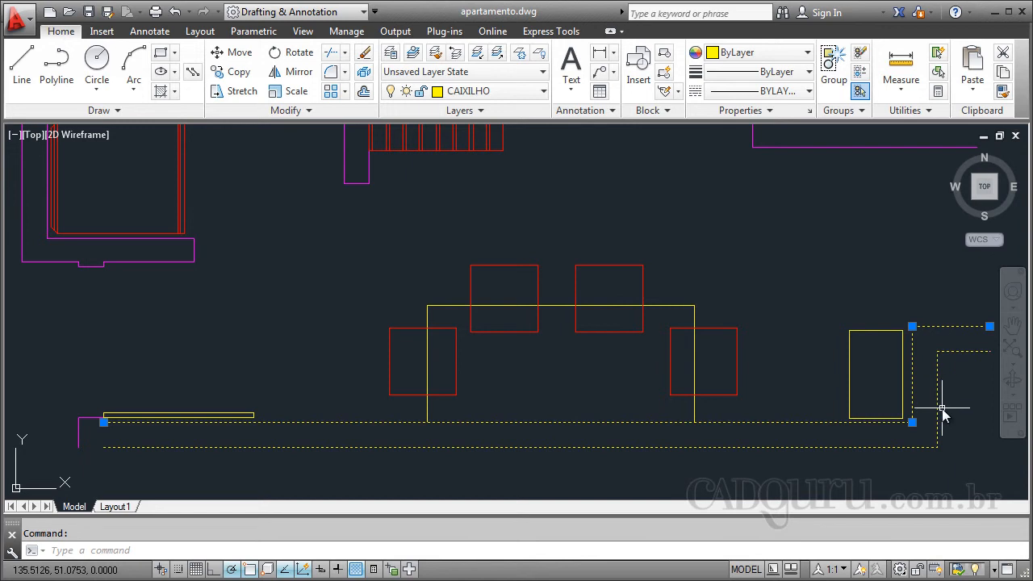
pyautogui.press('Delete')
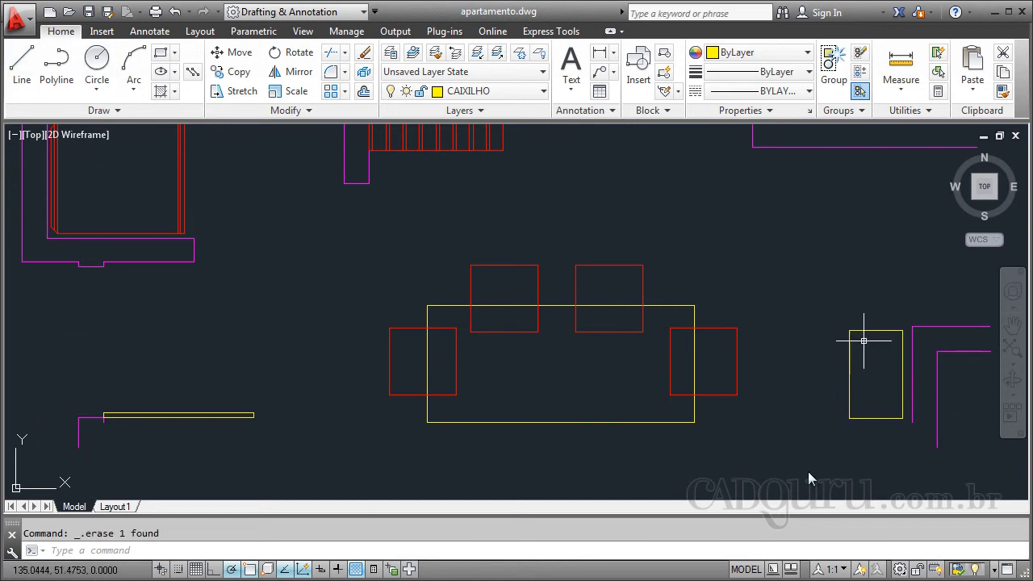
# - Draw a straight multiline at scale 0.15 below the dining table, between the end of the short west wall and the stepped east wall
pyautogui.click(197, 75)
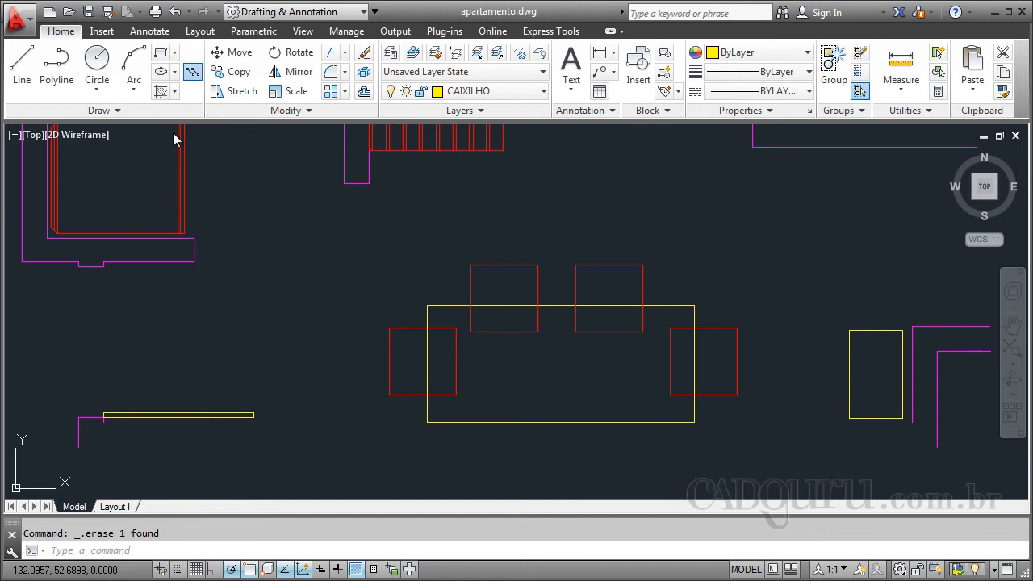
pyautogui.click(103, 419)
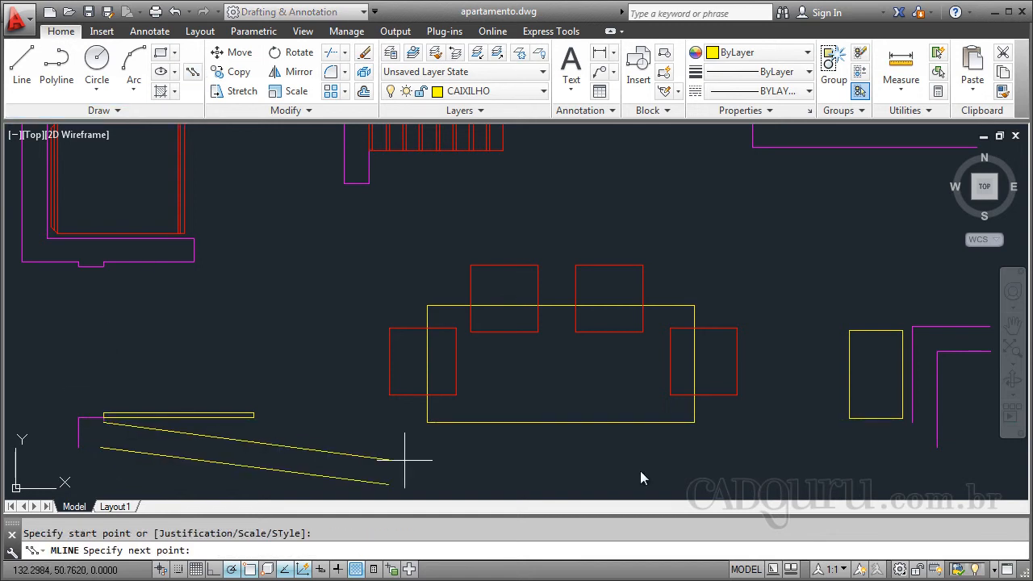
pyautogui.click(911, 422)
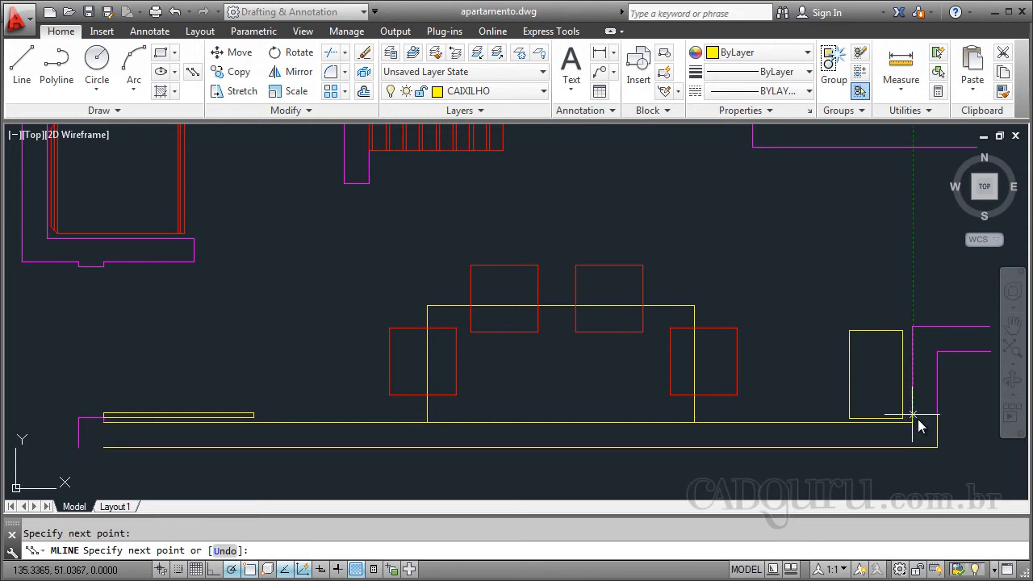
pyautogui.press('Escape')
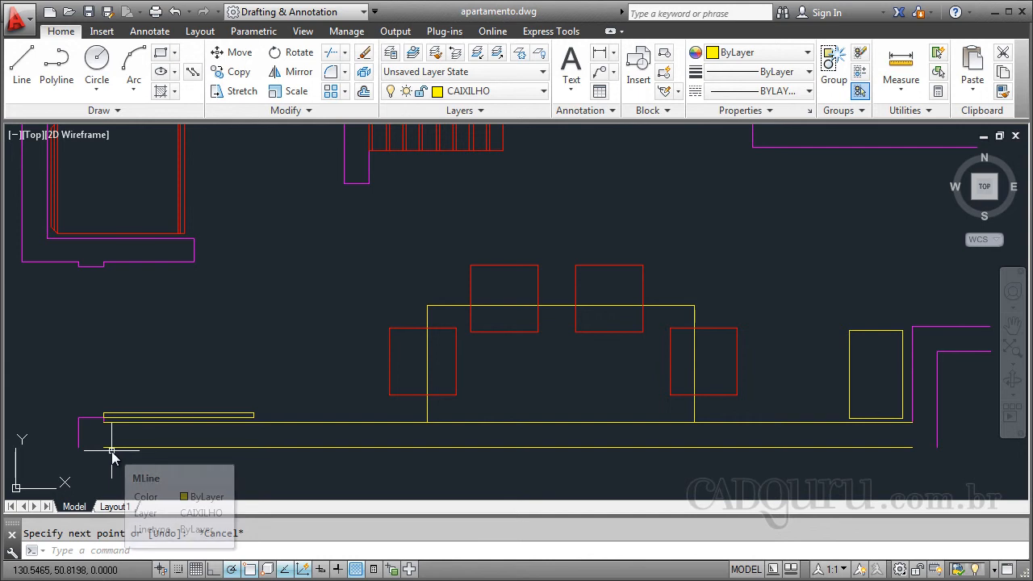
# - Try to fillet the multiline with the short vertical wall line at its west end, and delete the multiline
pyautogui.write('f')
pyautogui.press('Return')
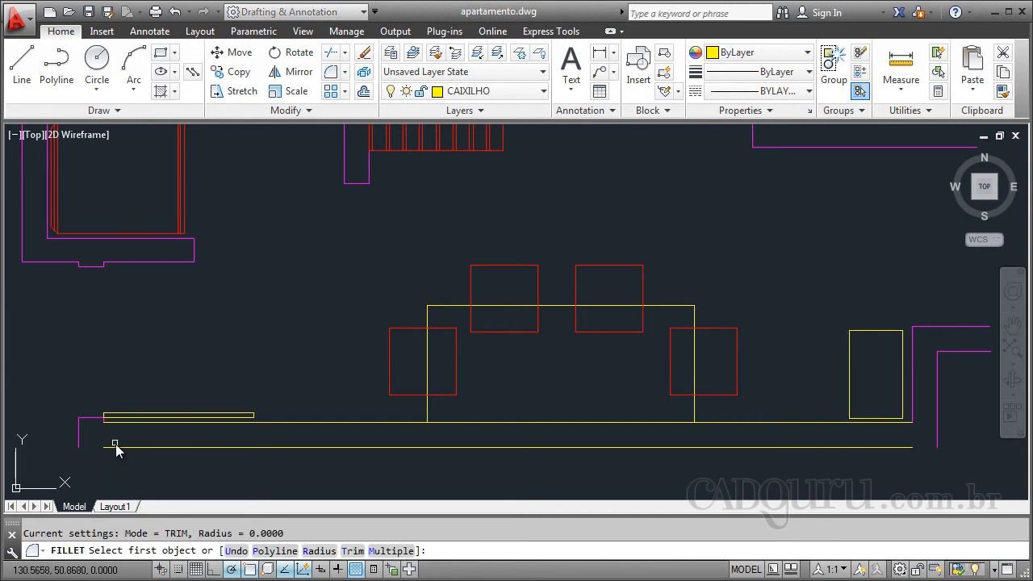
pyautogui.click(78, 437)
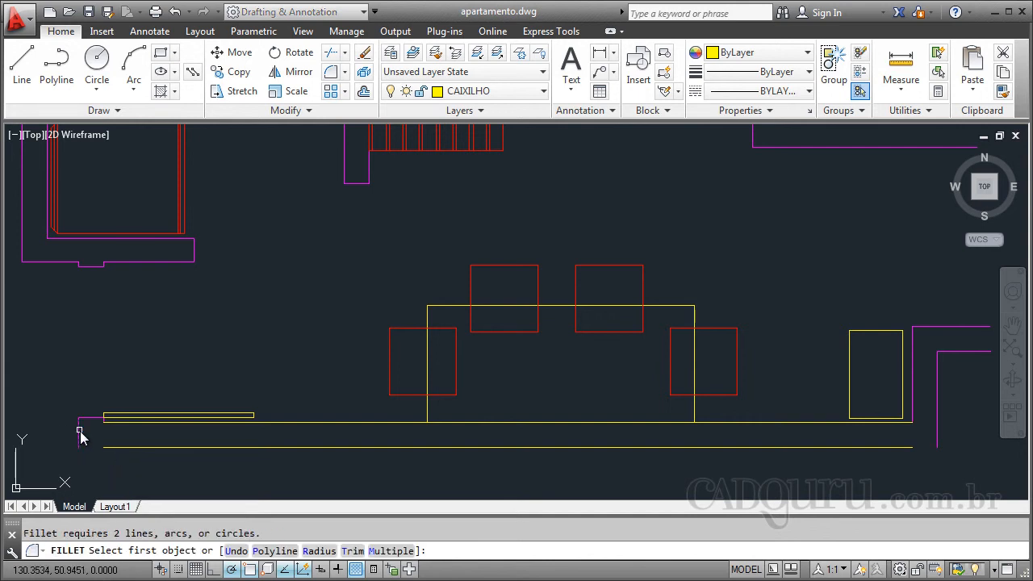
pyautogui.click(109, 447)
pyautogui.click(123, 446)
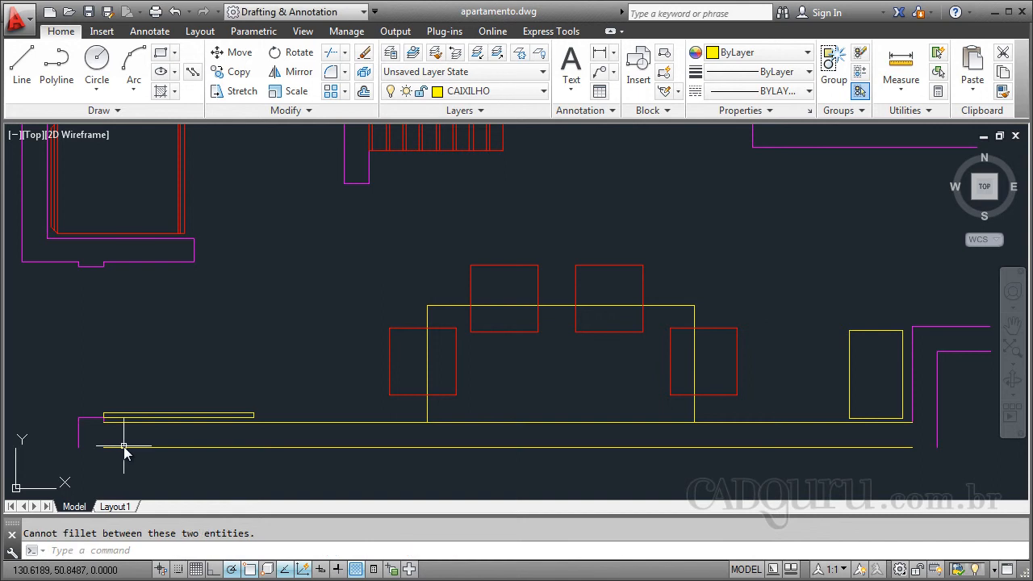
pyautogui.click(201, 448)
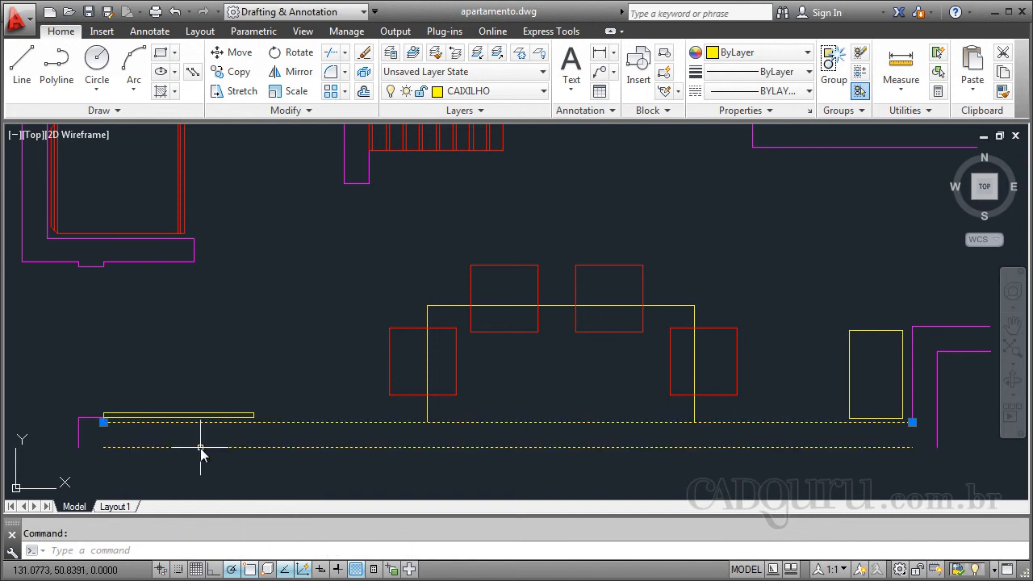
pyautogui.press('Delete')
# - Draw a multiline at scale 0.15 from the west wall's outer corner below the dining table, up the step and out to the east end
pyautogui.click(193, 74)
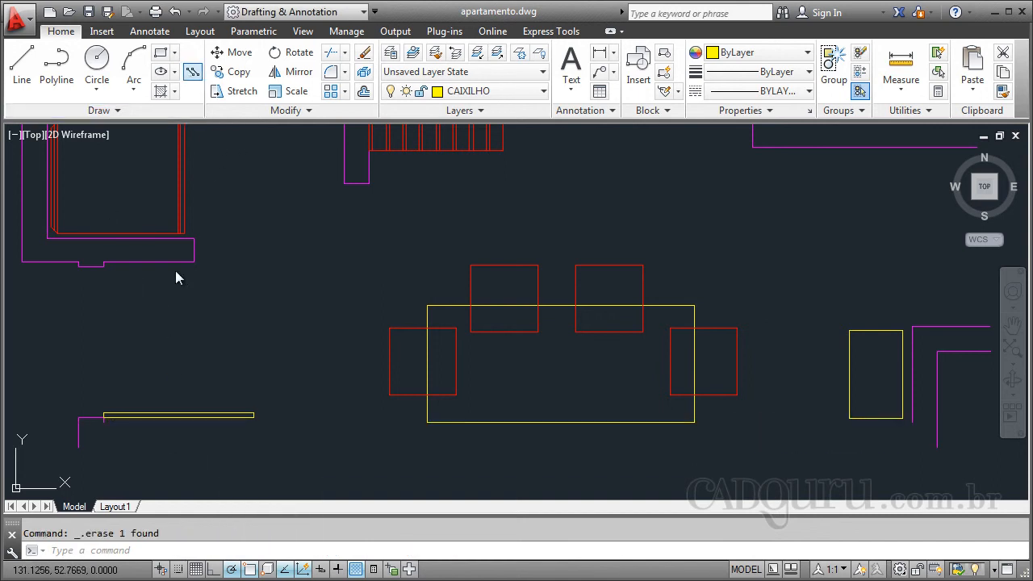
pyautogui.click(79, 417)
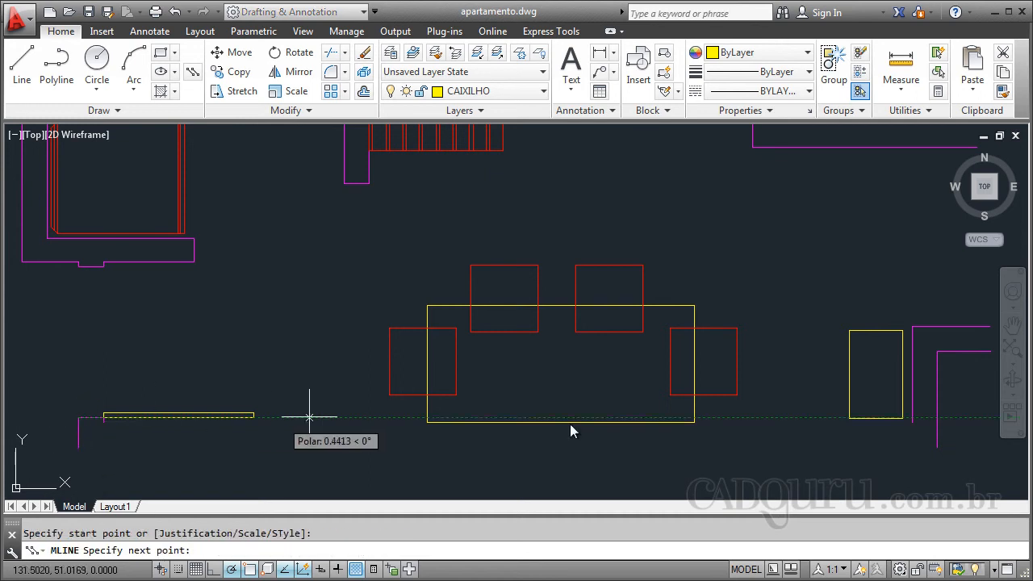
pyautogui.click(911, 418)
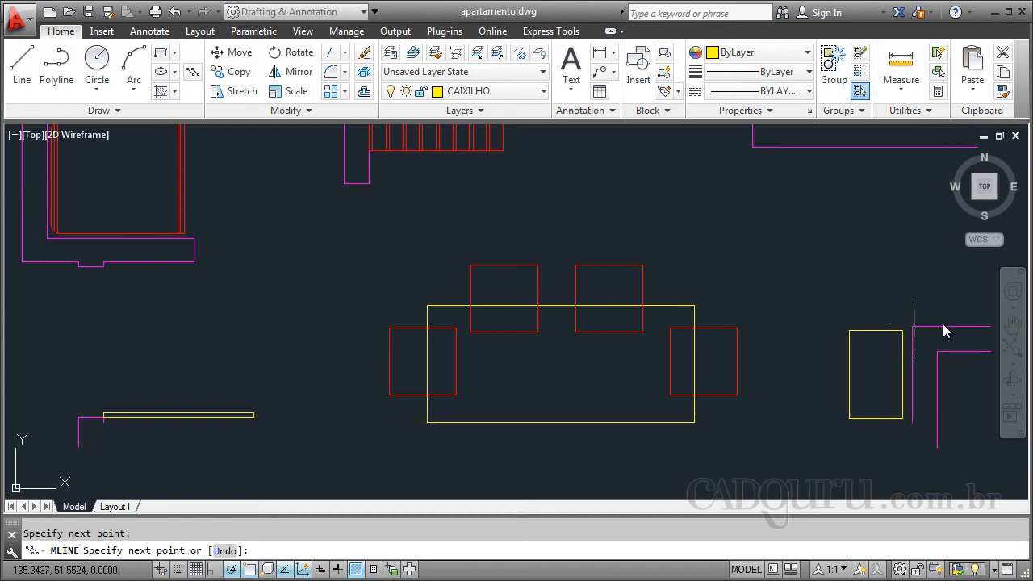
pyautogui.click(912, 326)
pyautogui.click(988, 326)
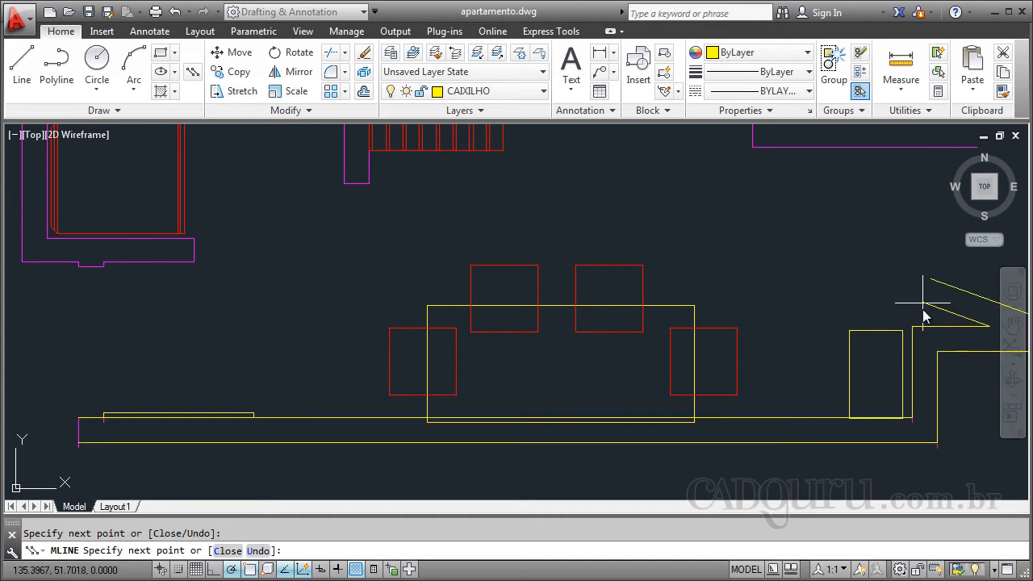
pyautogui.press('Escape')
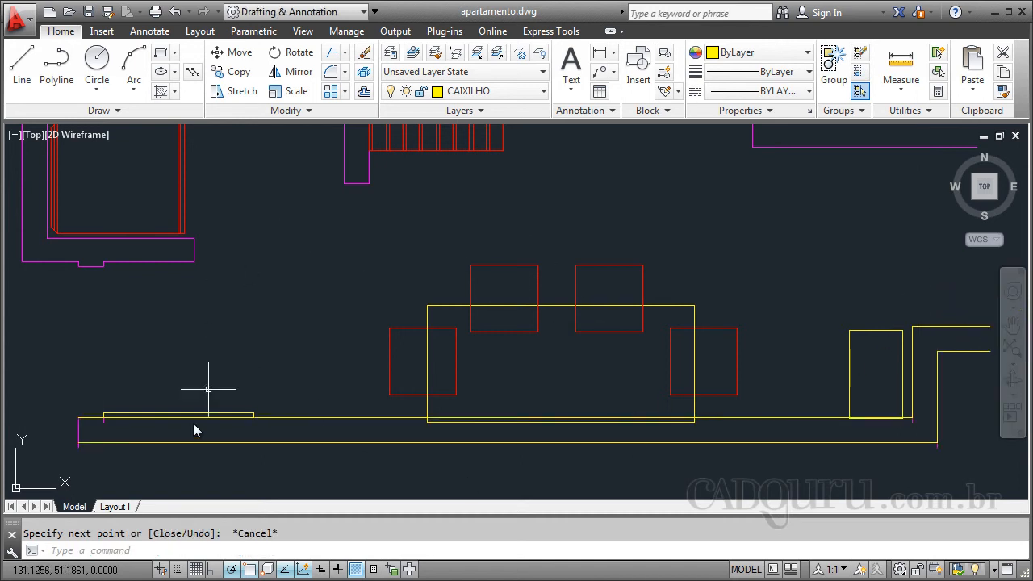
# - Remove the stepped multiline and bring back the original wall lines below the dining table
pyautogui.click(270, 418)
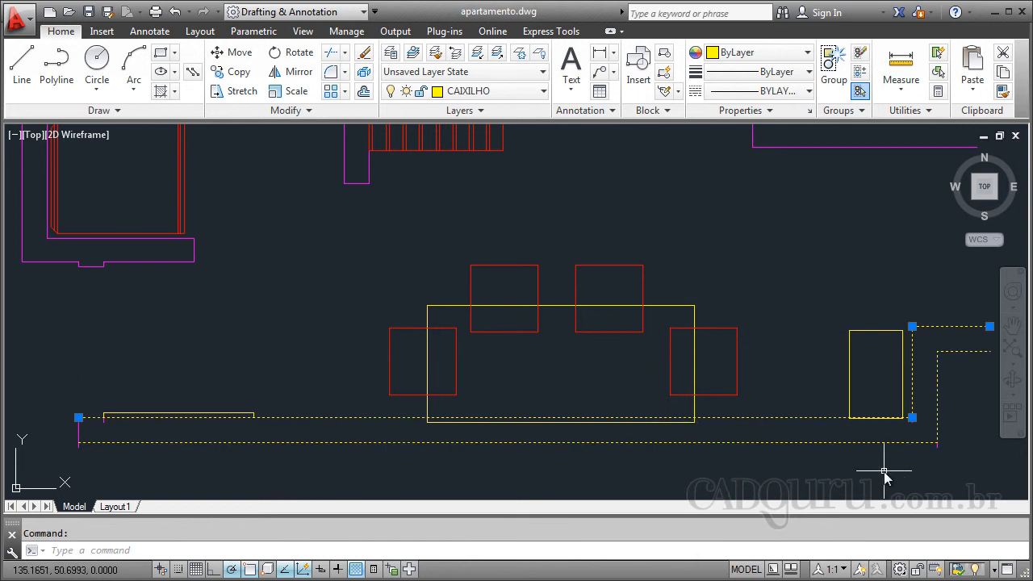
pyautogui.scroll(-4, 518, 470)
pyautogui.press('Delete')
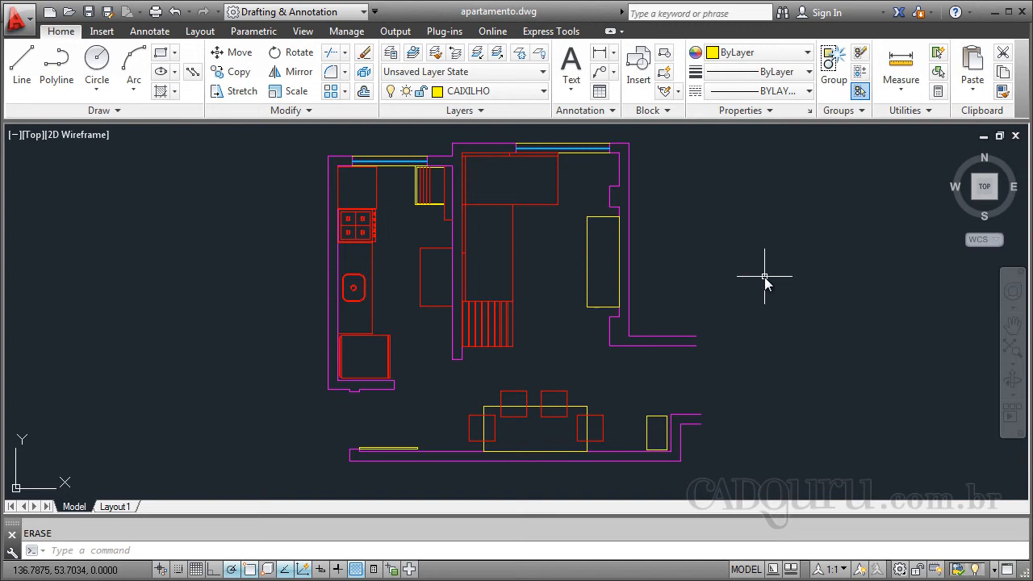
# - Draw a horizontal line 1 unit long in the empty area east of the floor plan
pyautogui.write('l')
pyautogui.press('Return')
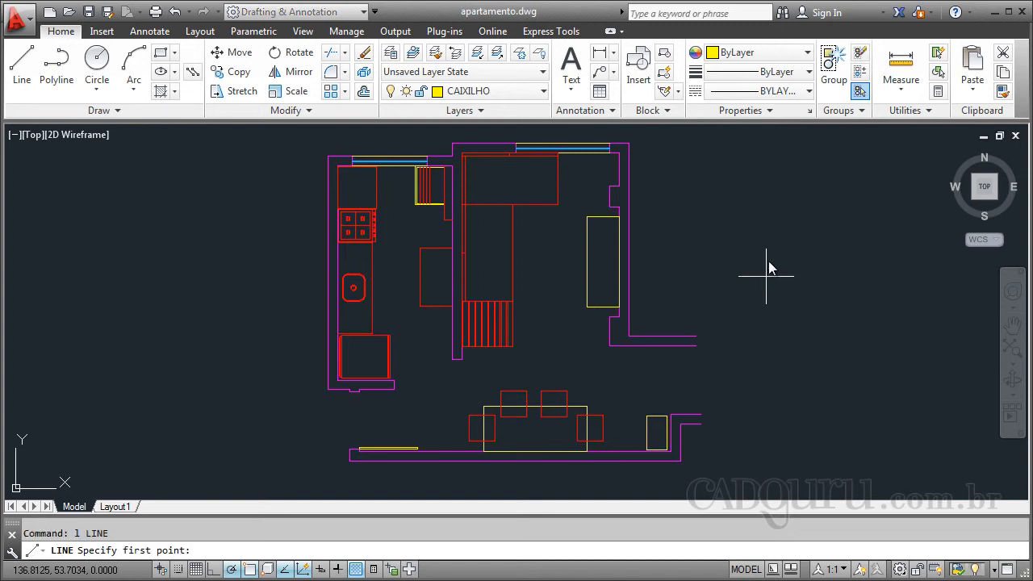
pyautogui.scroll(-2, 601, 270)
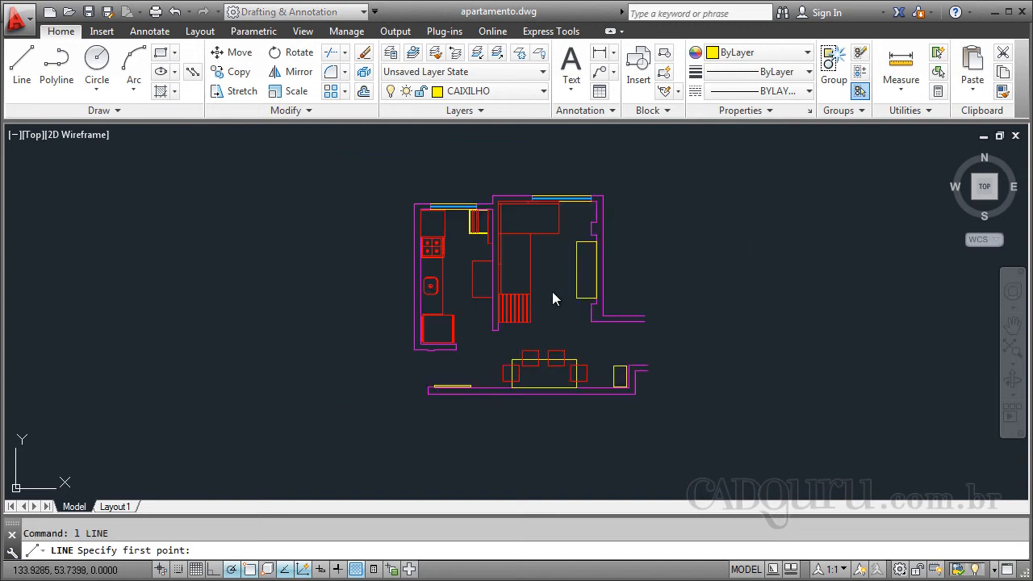
pyautogui.scroll(4, 827, 254)
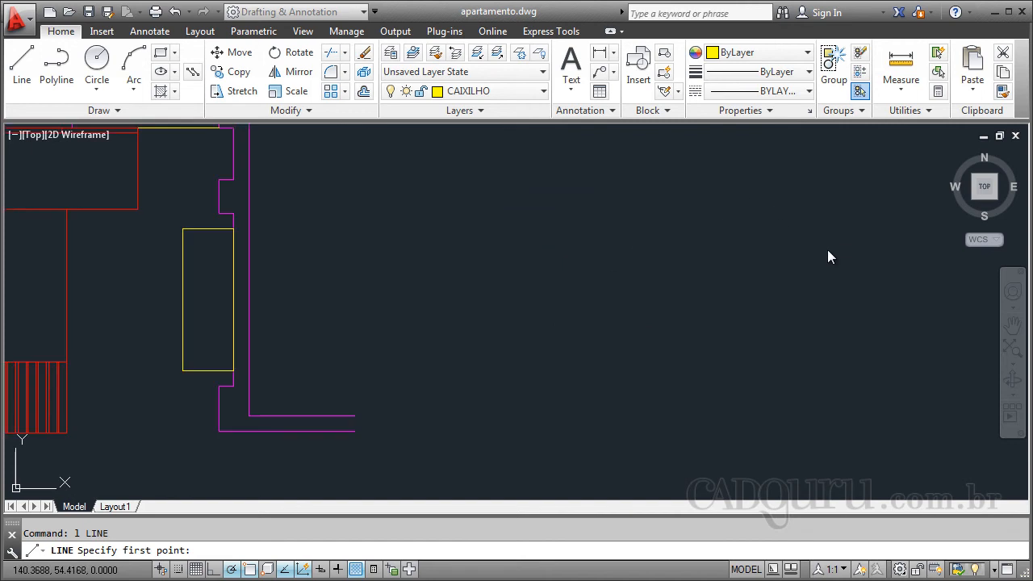
pyautogui.click(563, 277)
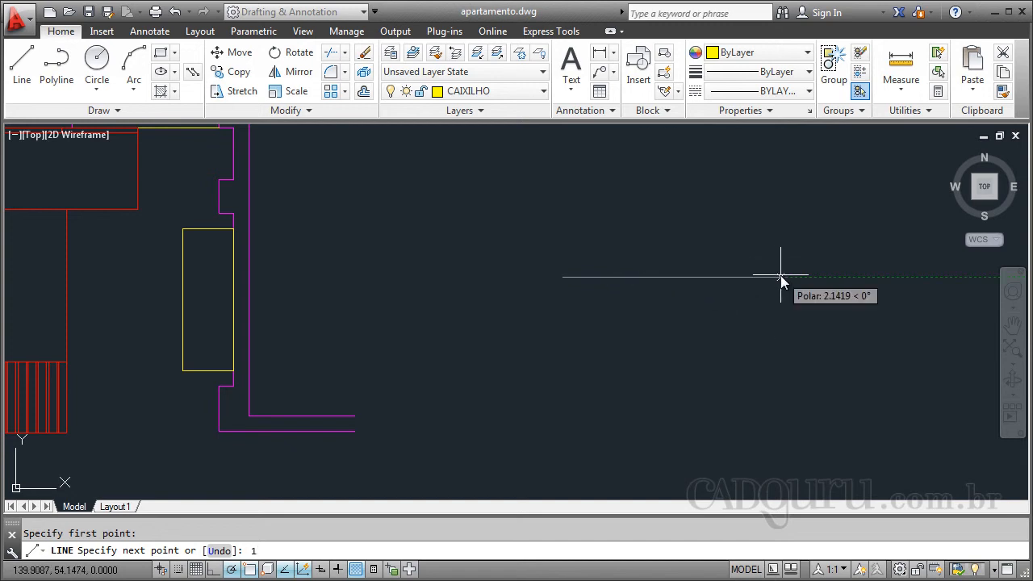
pyautogui.press('Return')
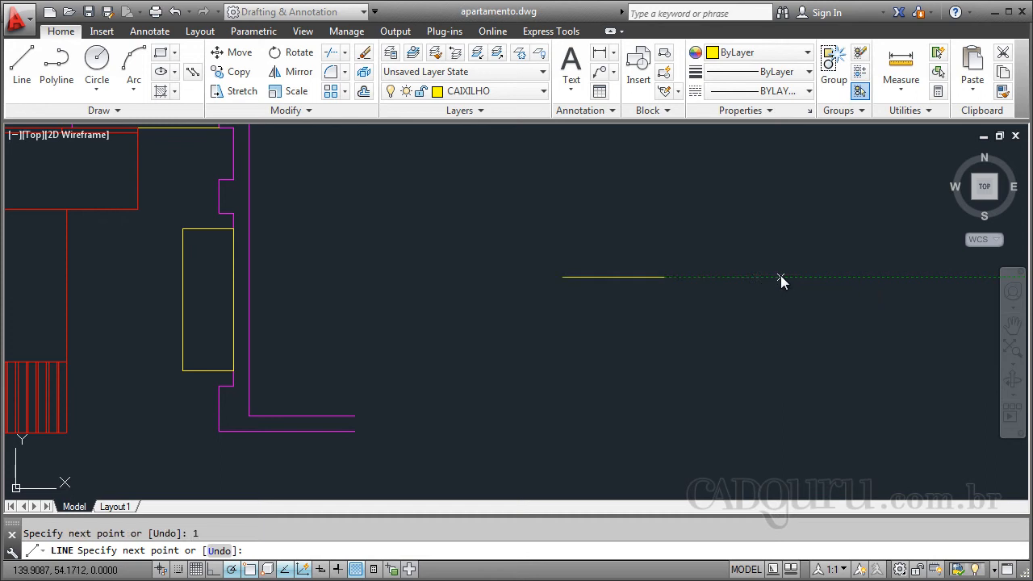
pyautogui.press('Escape')
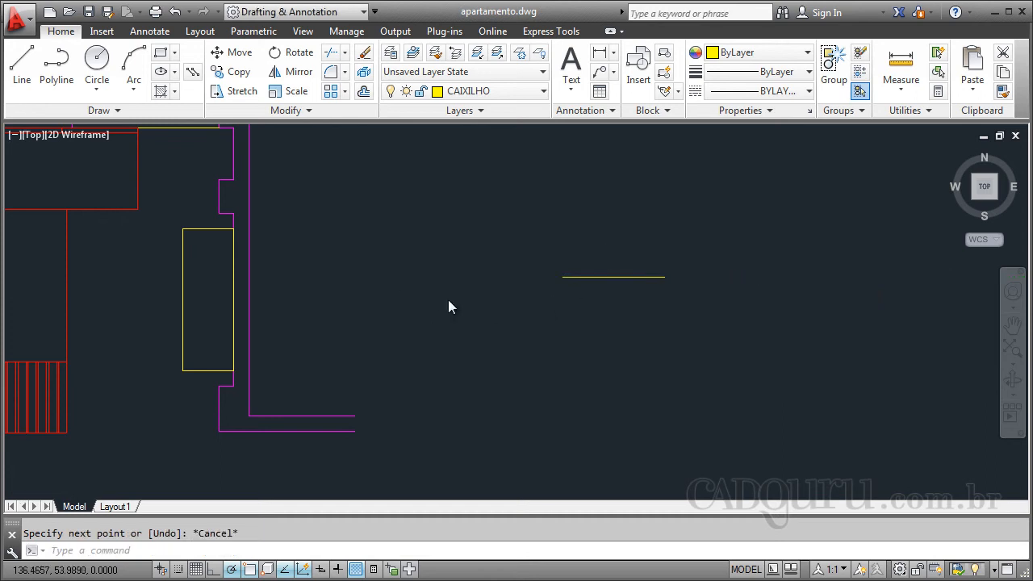
# - Draw a second horizontal line below the first one, with its endpoint at relative coordinates @1,0
pyautogui.scroll(-3, 468, 310)
pyautogui.scroll(4, 560, 339)
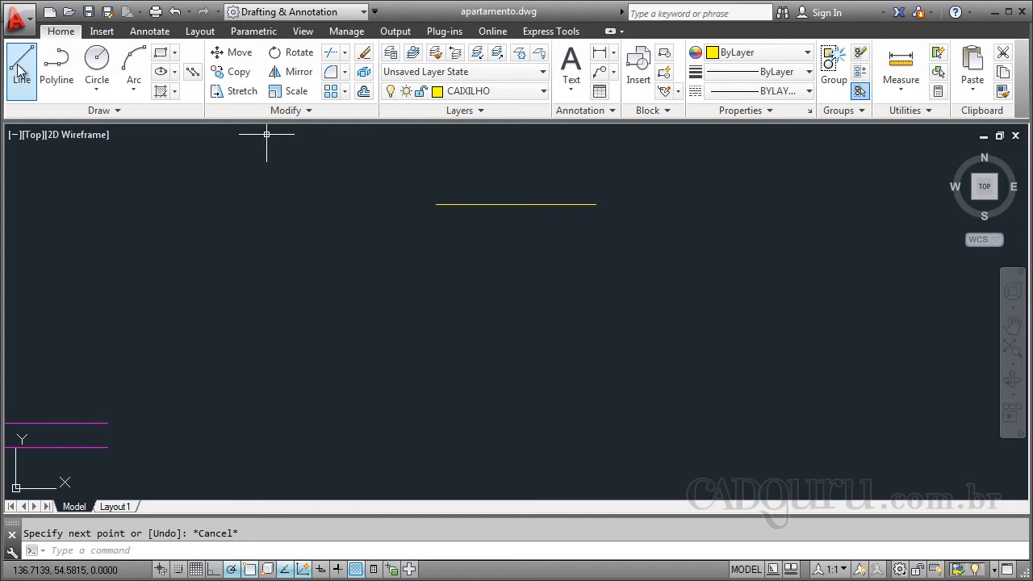
pyautogui.press('space')
pyautogui.click(439, 303)
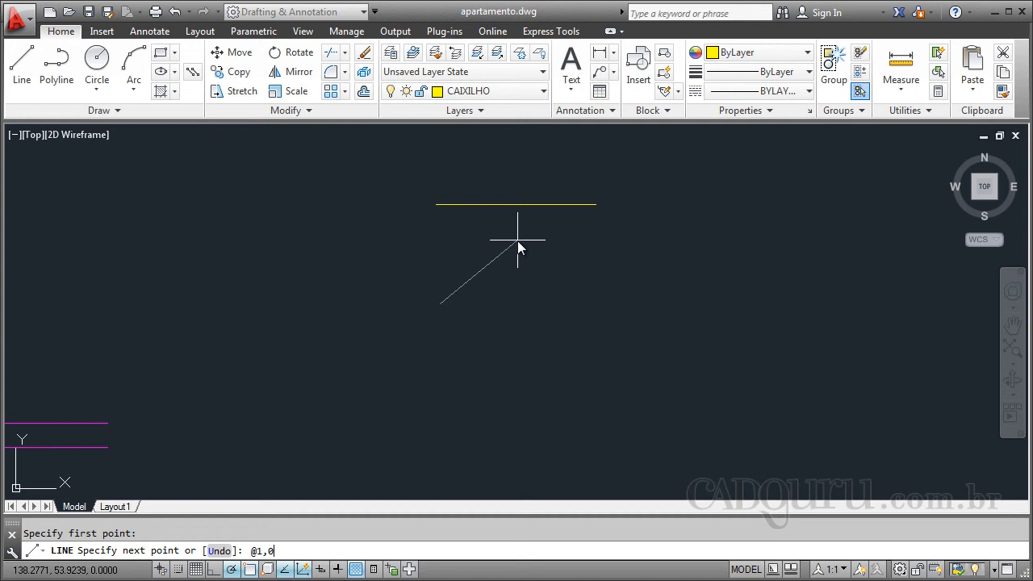
pyautogui.press('Return')
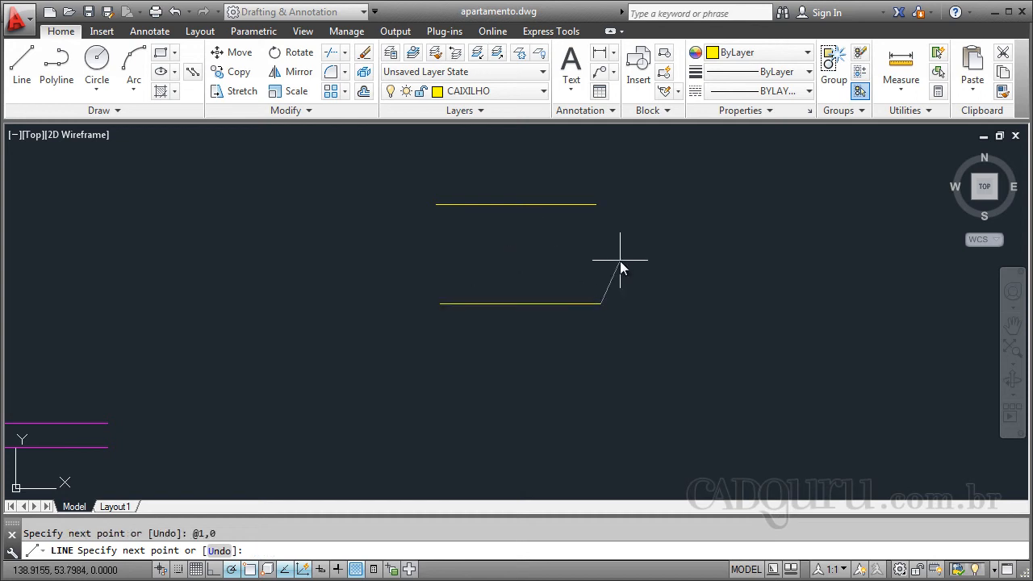
pyautogui.press('Escape')
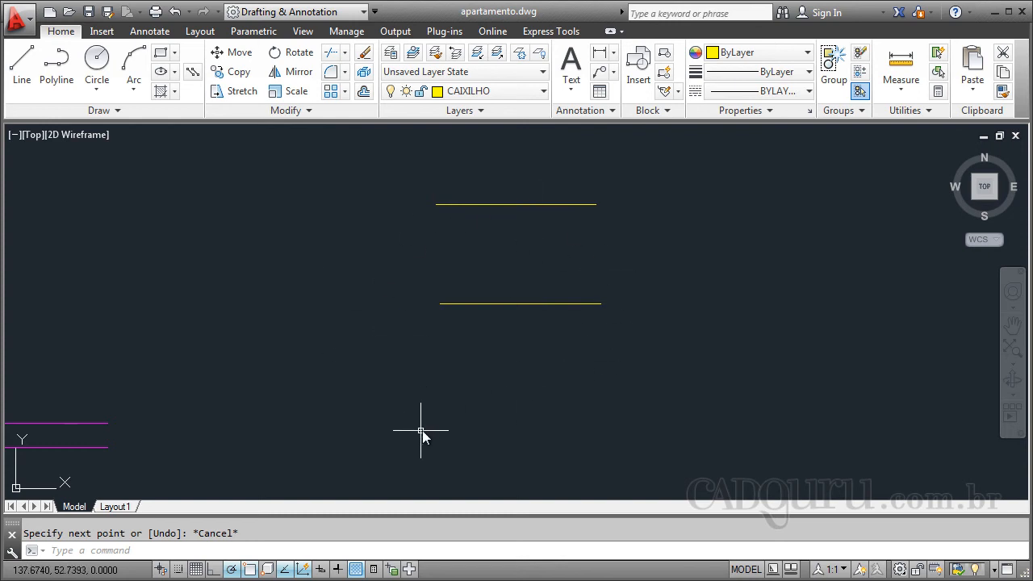
# - Draw a diagonal line below the two horizontal lines, with its endpoint at relative polar coordinates @1<45
pyautogui.write('l')
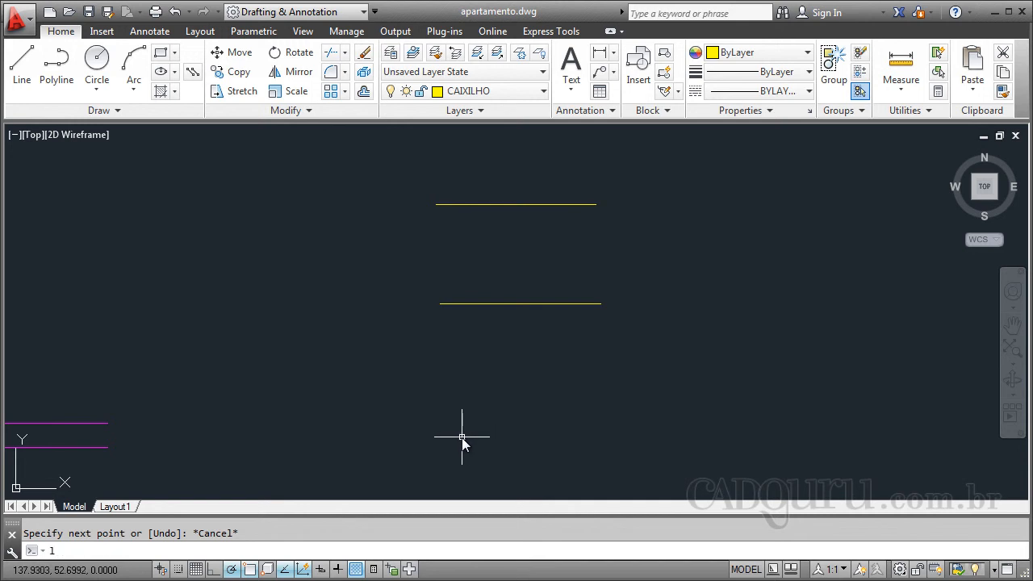
pyautogui.press('Return')
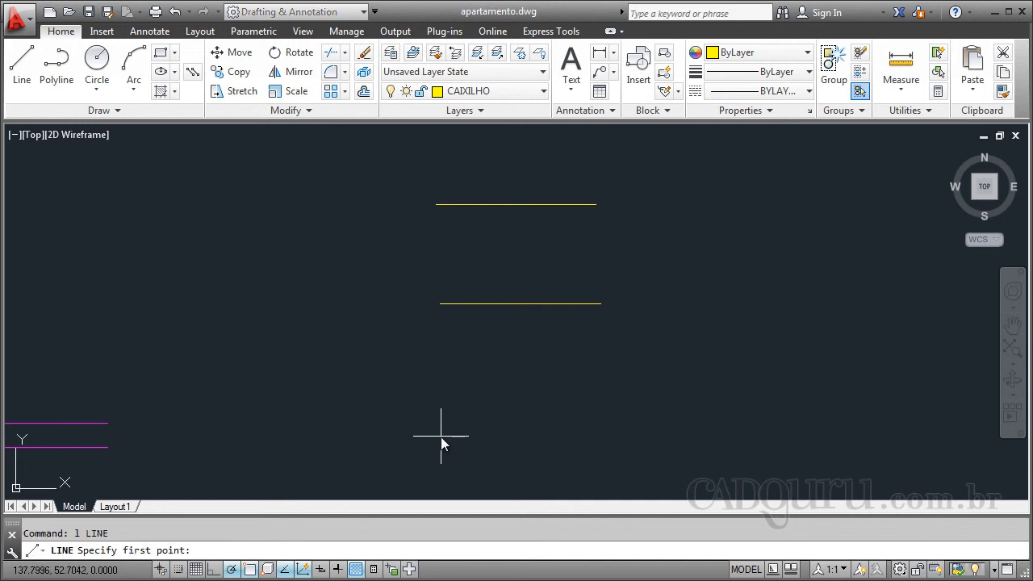
pyautogui.click(441, 437)
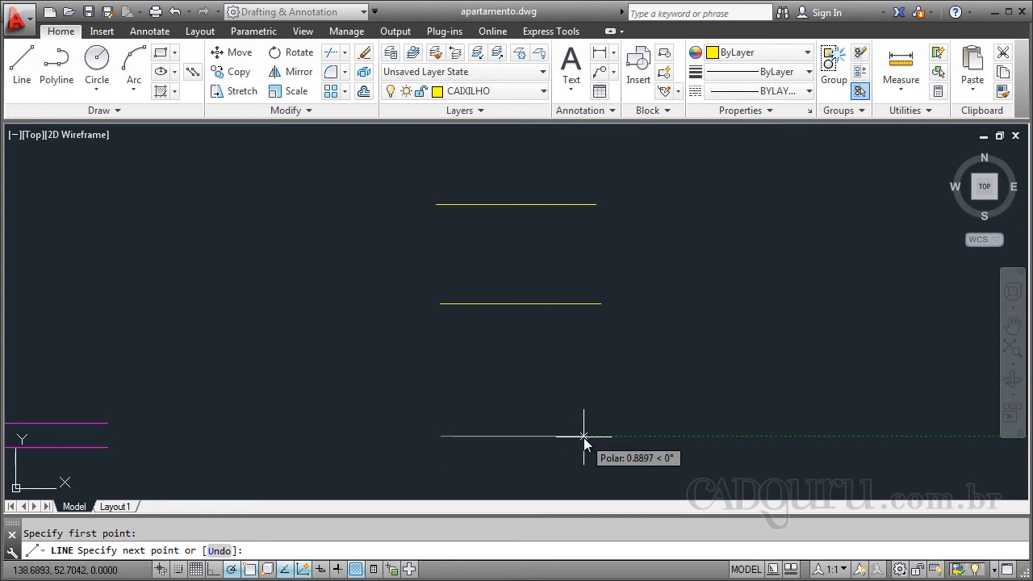
pyautogui.write('@1<45')
pyautogui.press('Return')
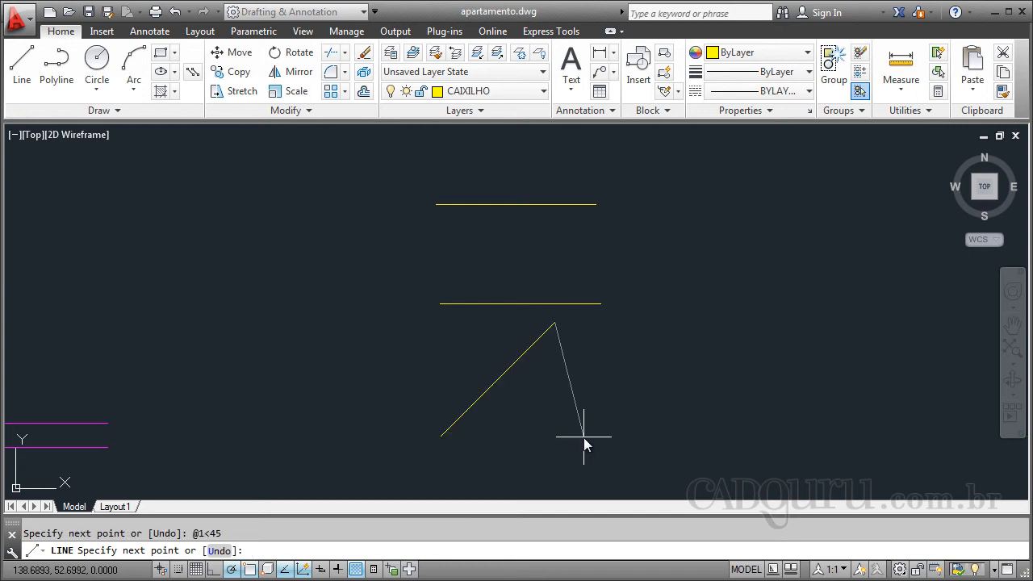
pyautogui.press('Escape')
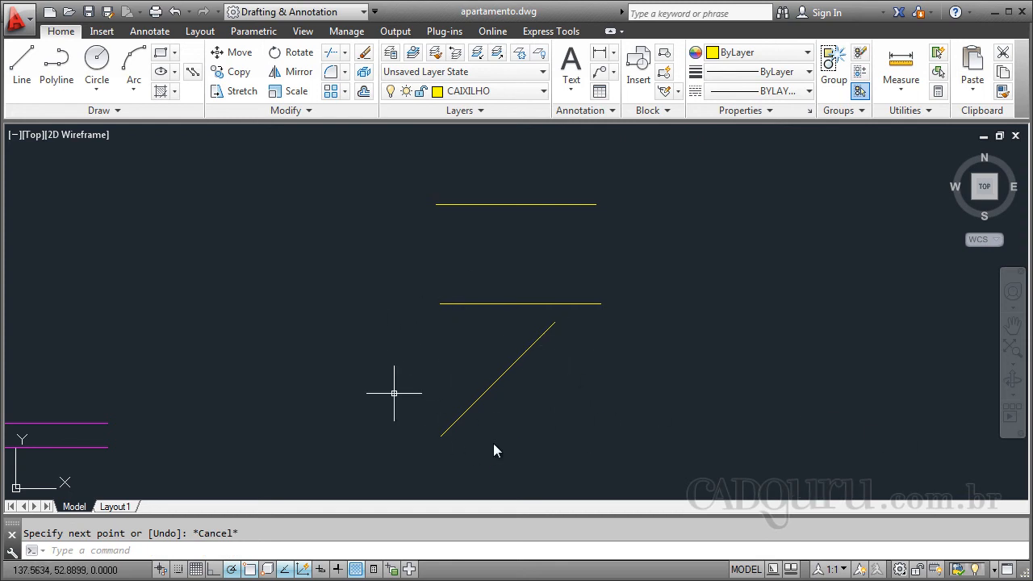
# - Start a new line east of the three practice lines with a freehand-placed horizontal segment
pyautogui.scroll(-2, 178, 334)
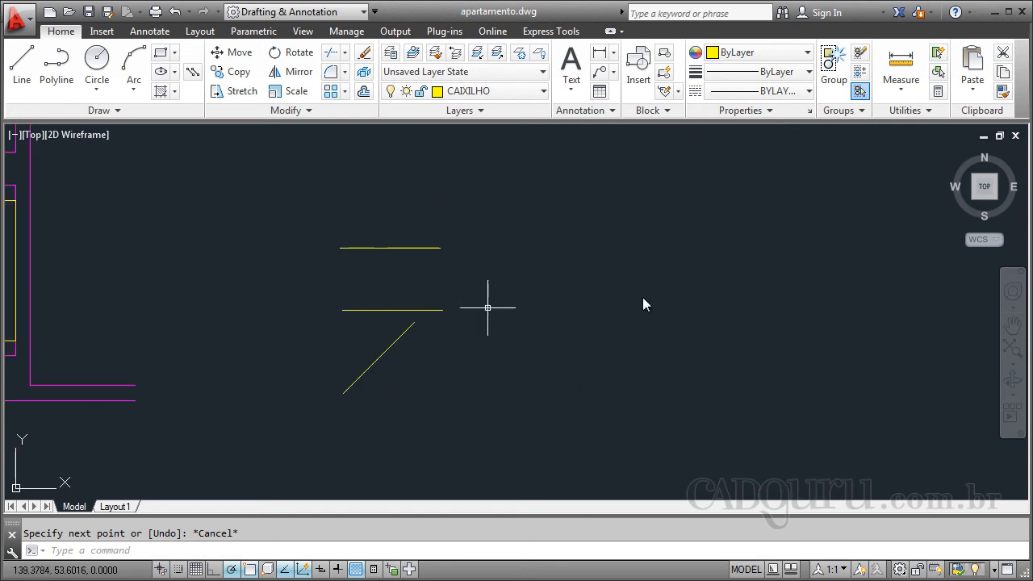
pyautogui.write('l')
pyautogui.press('Return')
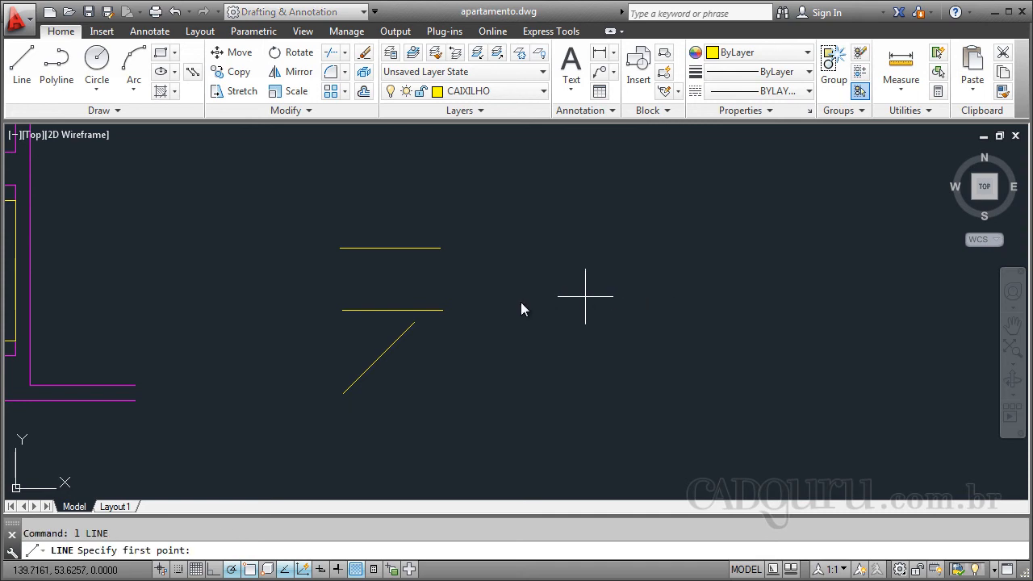
pyautogui.click(502, 297)
pyautogui.click(694, 297)
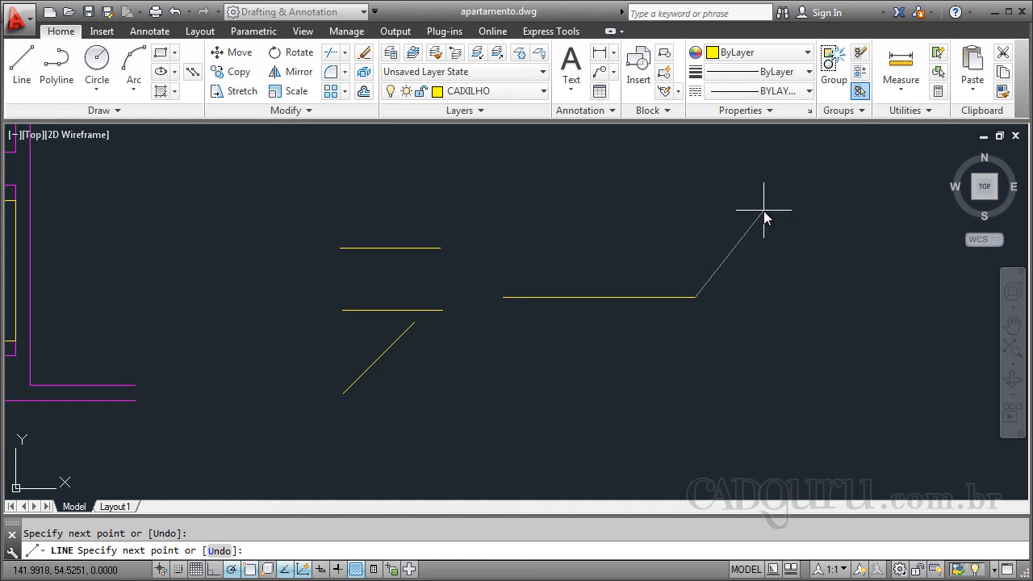
# - Toggle ortho mode on and off, and continue the line with a diagonal segment at relative polar coordinates @1<45
pyautogui.press('F8')
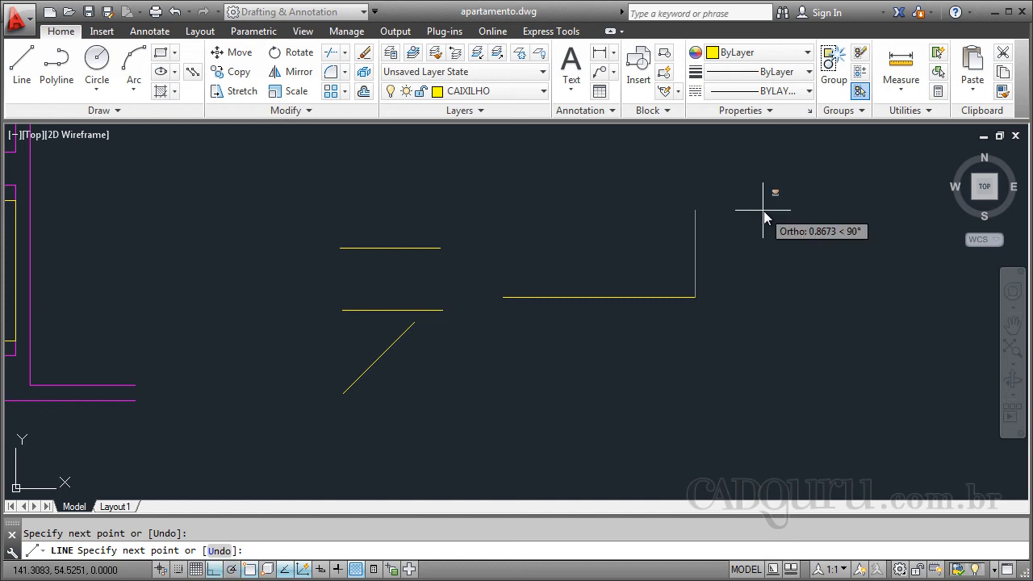
pyautogui.press('F8')
pyautogui.write('@1')
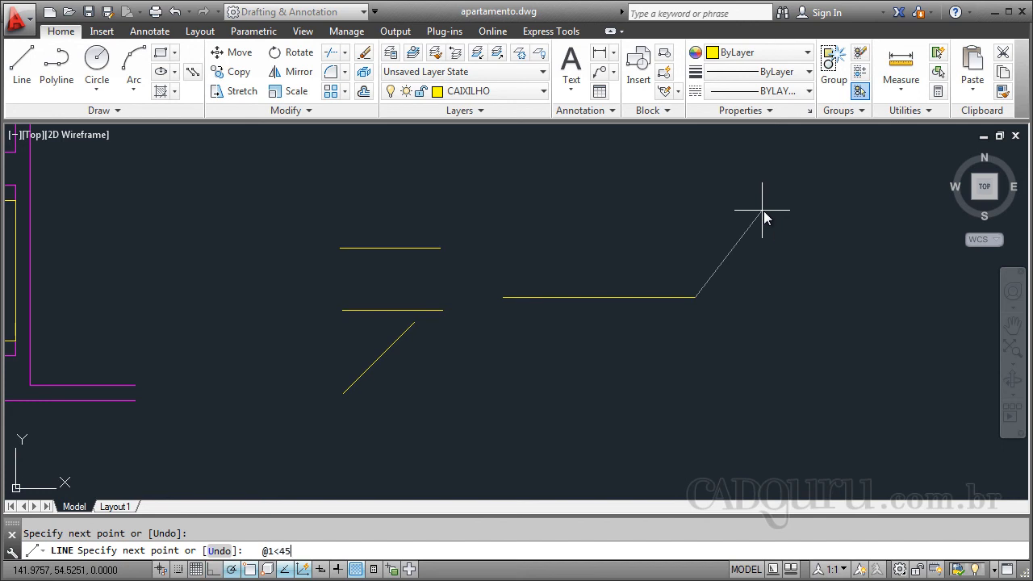
pyautogui.write('<45')
pyautogui.press('Return')
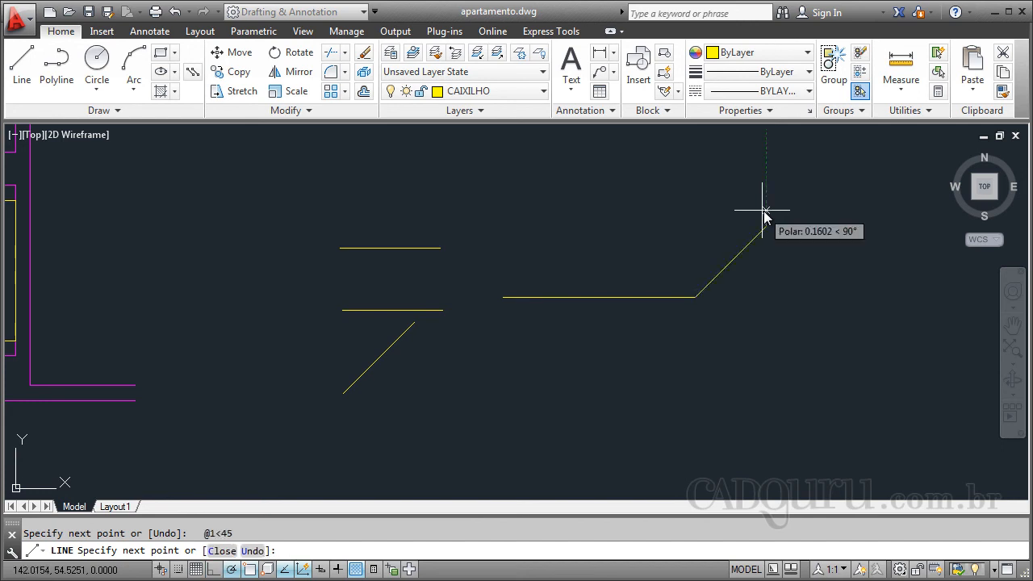
pyautogui.press('Escape')
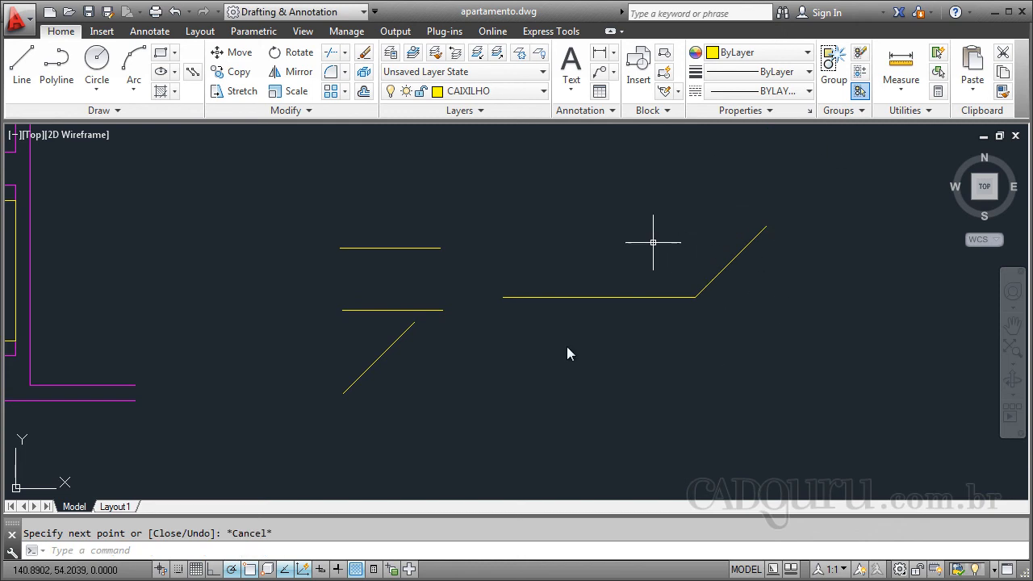
pyautogui.scroll(-3, 770, 295)
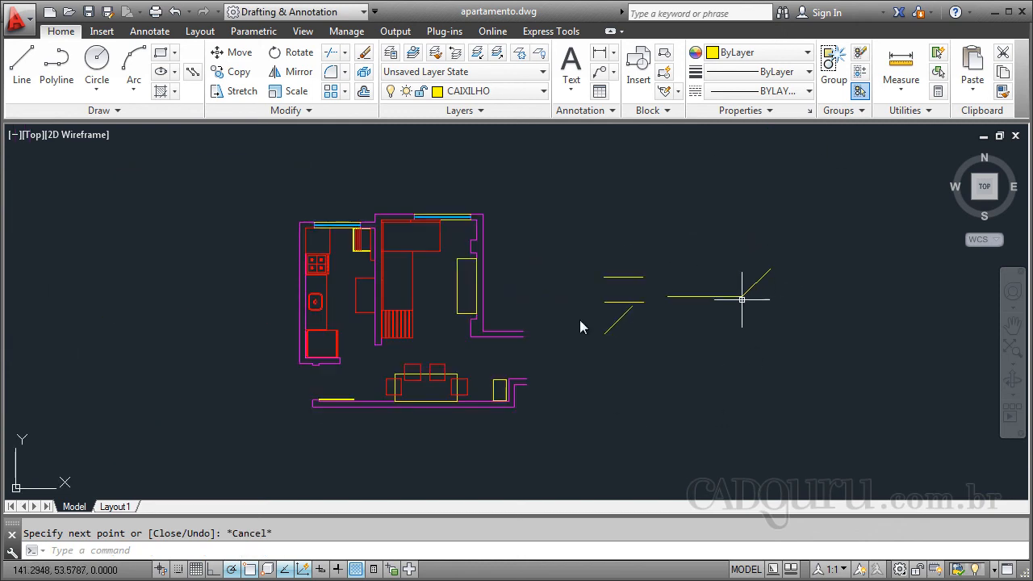